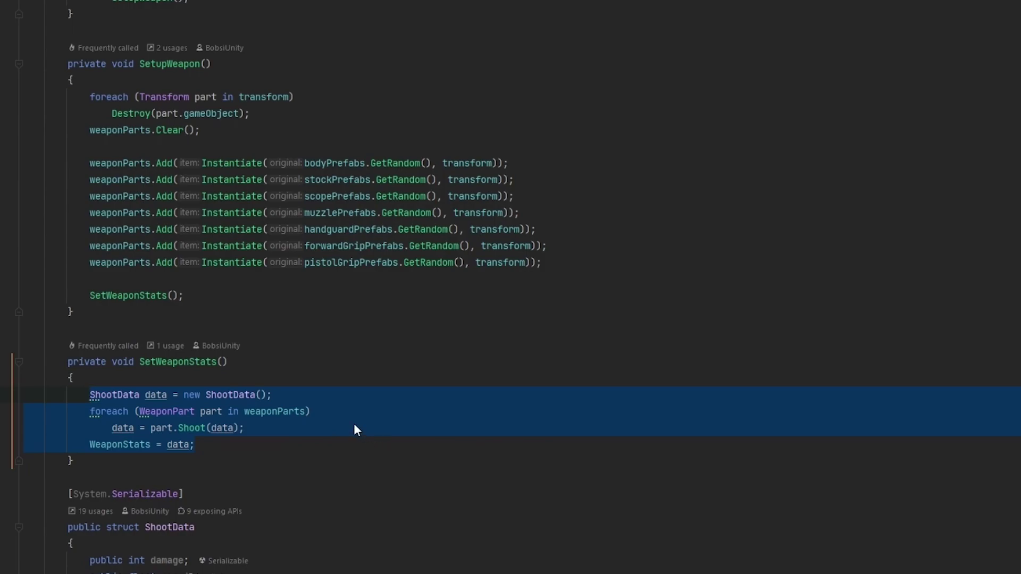
Step: Review the part loop in SetWeaponStats, the SetupWeapon method and the WeaponPart lists declared in the Weapon class
{"action": "scroll", "coordinate": [355, 430], "scroll_direction": "down", "scroll_amount": 2}
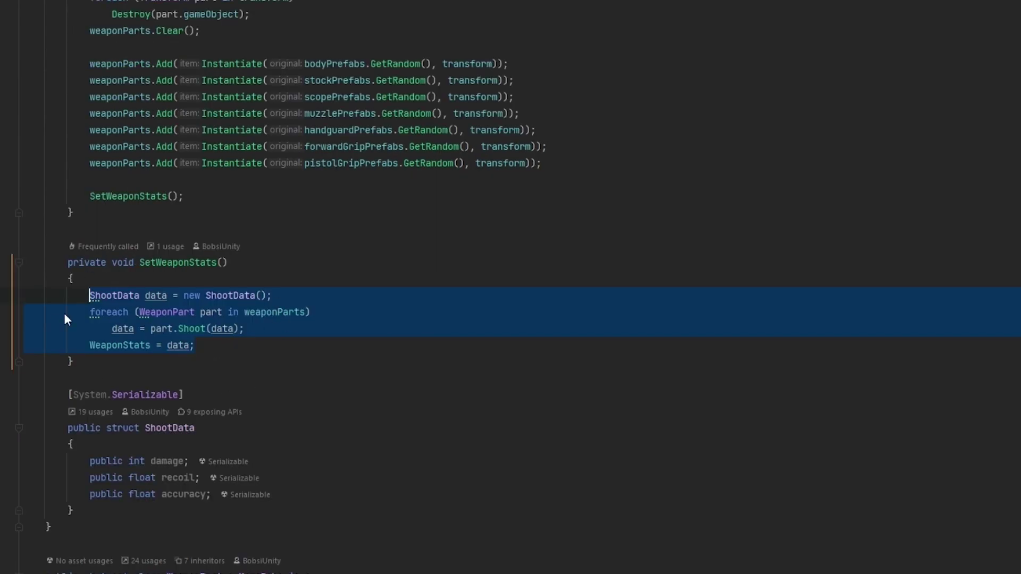
{"action": "left_click", "coordinate": [250, 345]}
{"action": "left_click_drag", "start_coordinate": [89, 312], "coordinate": [233, 314]}
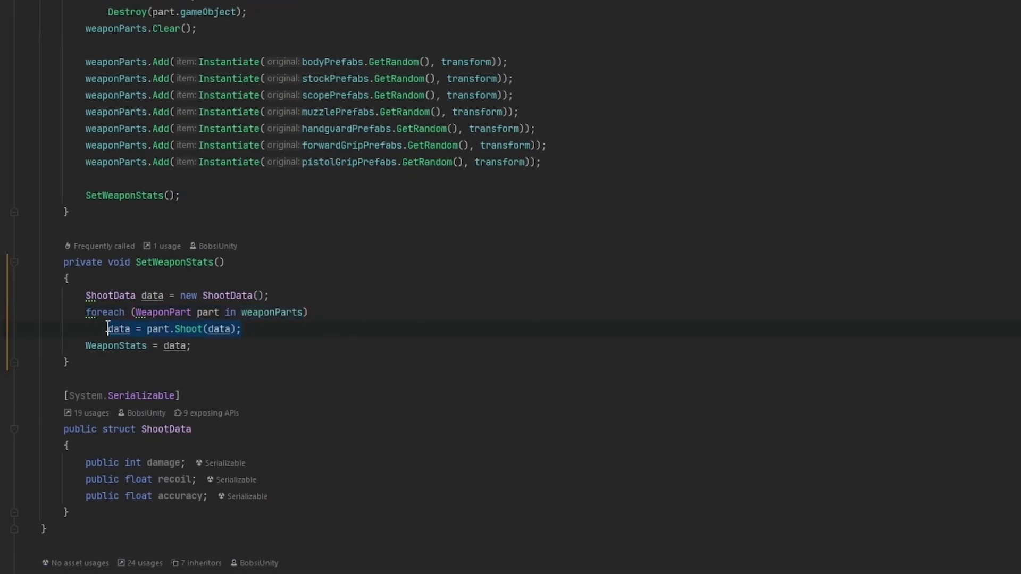
{"action": "scroll", "coordinate": [287, 345], "scroll_direction": "up", "scroll_amount": 6}
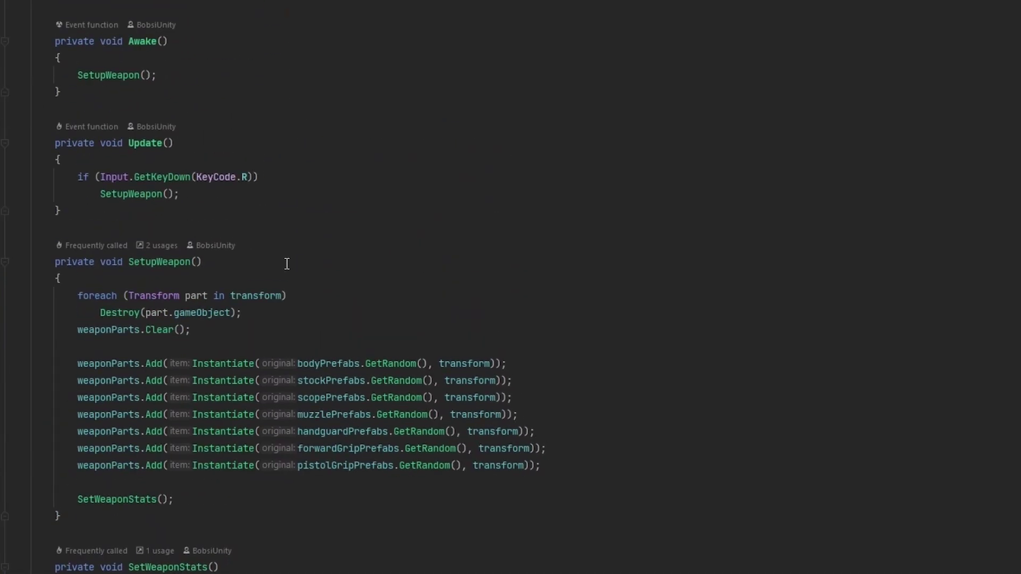
{"action": "scroll", "coordinate": [287, 263], "scroll_direction": "up", "scroll_amount": 7}
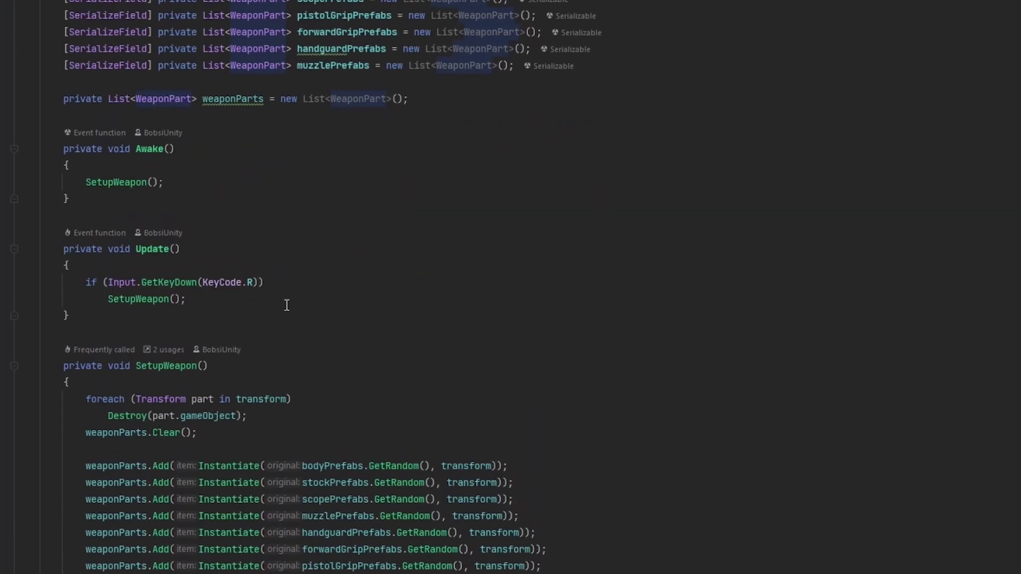
{"action": "scroll", "coordinate": [286, 304], "scroll_direction": "down", "scroll_amount": 6}
{"action": "scroll", "coordinate": [285, 301], "scroll_direction": "up", "scroll_amount": 11}
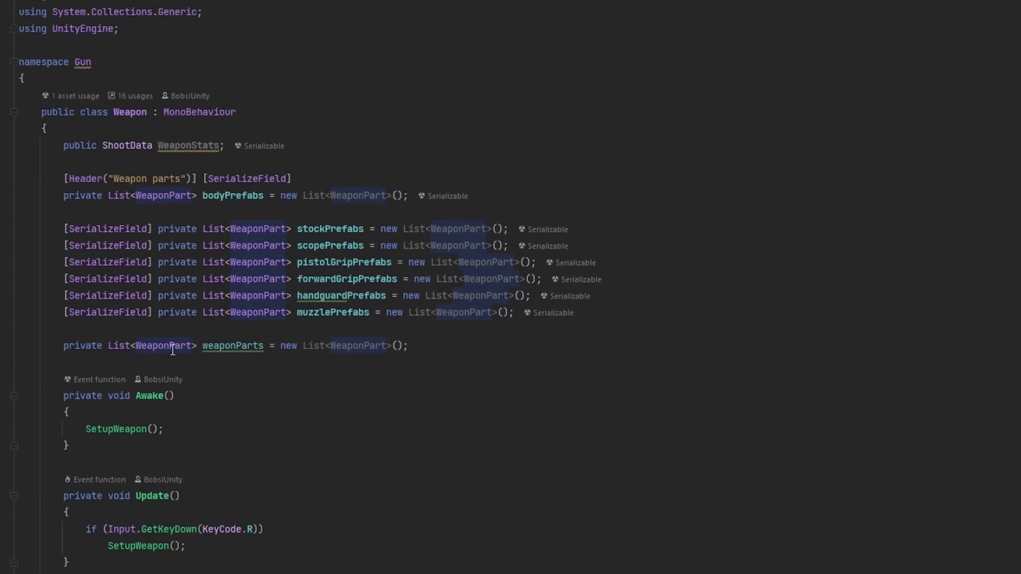
Step: Go to the WeaponPart declaration and examine the abstract class, its MonoBehaviour base and its abstract Shoot method
{"action": "left_click", "coordinate": [172, 347], "text": "ctrl"}
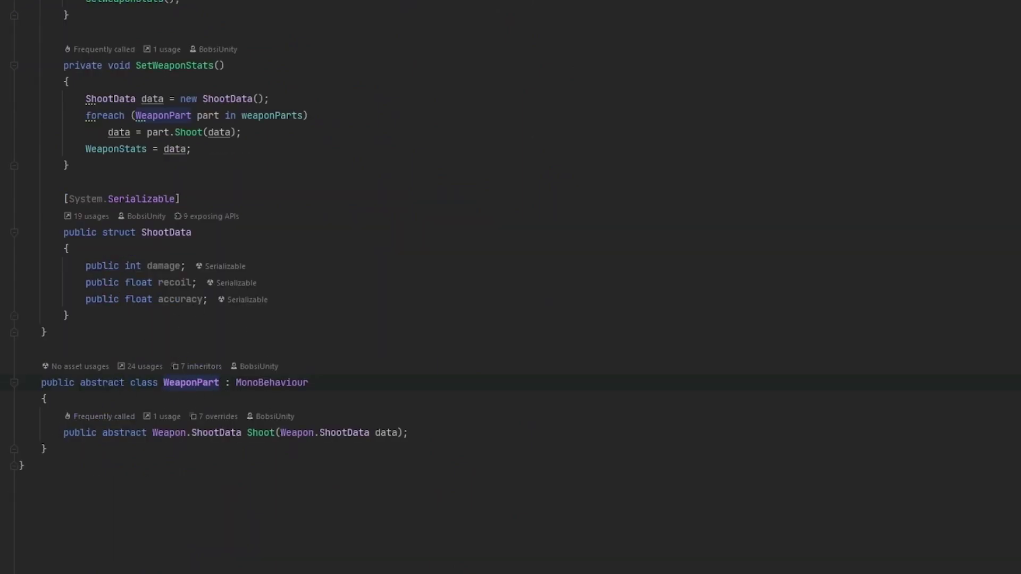
{"action": "left_click_drag", "start_coordinate": [63, 448], "coordinate": [43, 383]}
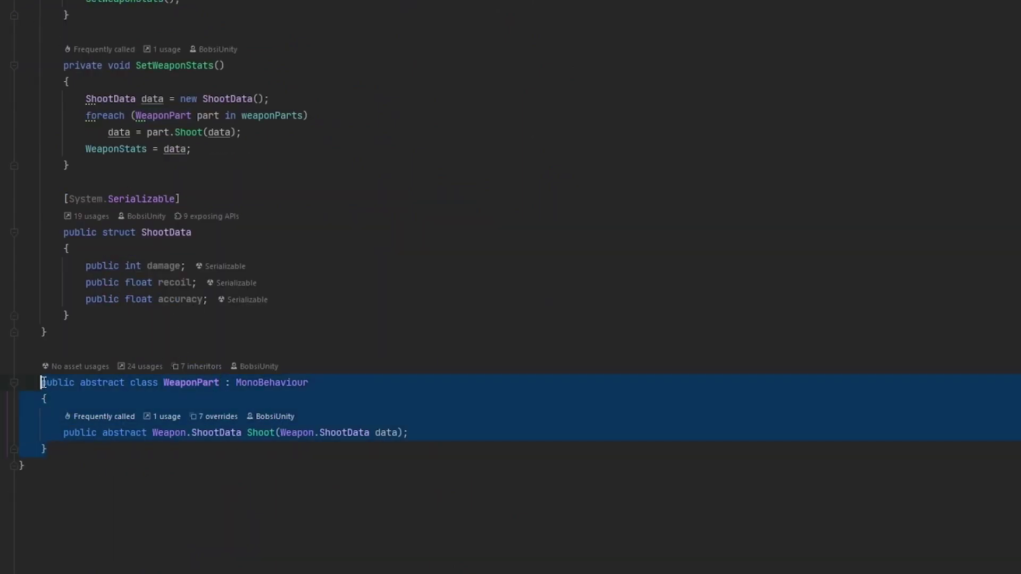
{"action": "left_click", "coordinate": [144, 346]}
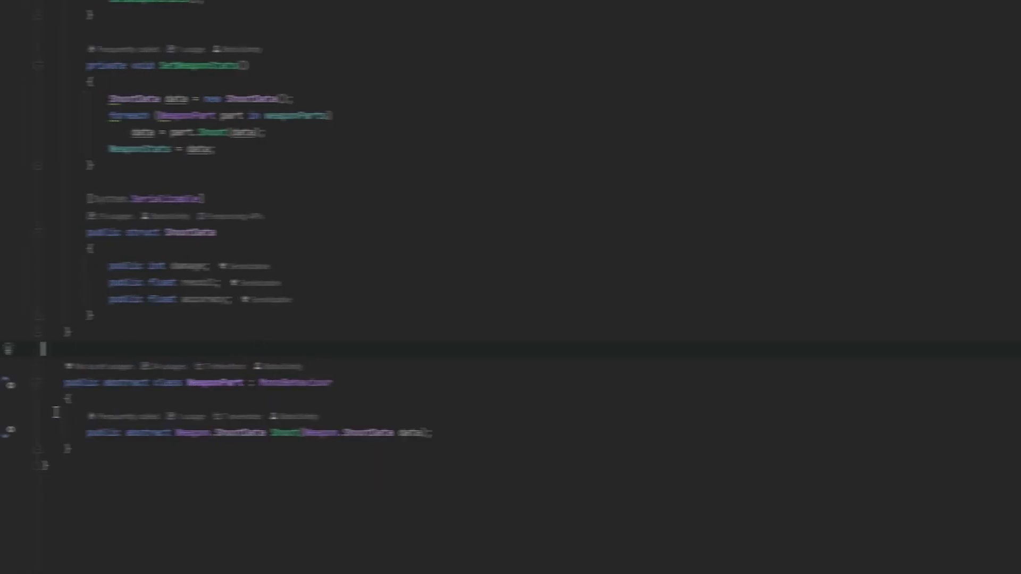
{"action": "left_click_drag", "start_coordinate": [159, 383], "coordinate": [170, 382]}
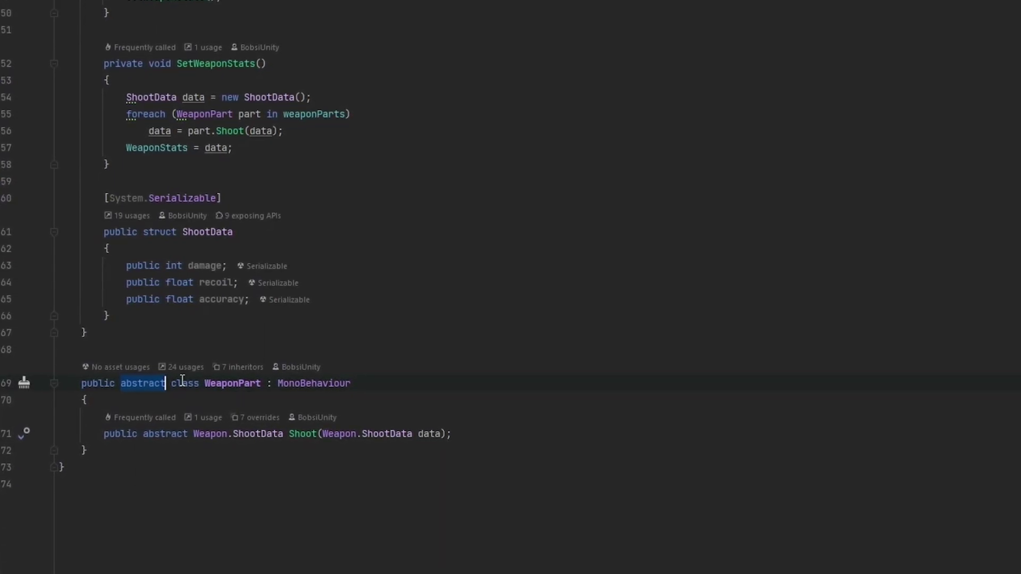
{"action": "left_click_drag", "start_coordinate": [144, 433], "coordinate": [193, 434]}
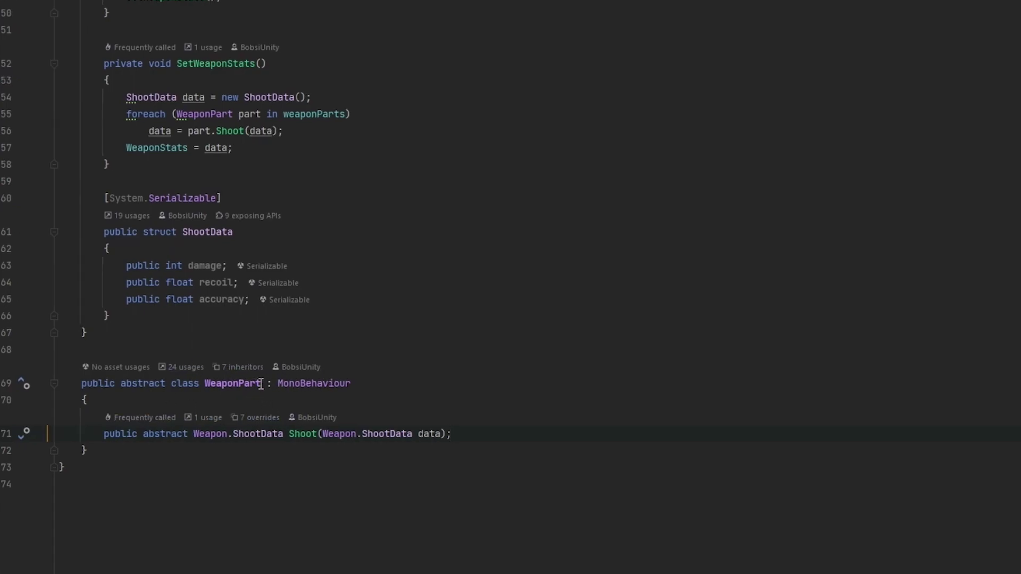
{"action": "left_click_drag", "start_coordinate": [261, 383], "coordinate": [204, 383]}
{"action": "left_click_drag", "start_coordinate": [351, 383], "coordinate": [274, 384]}
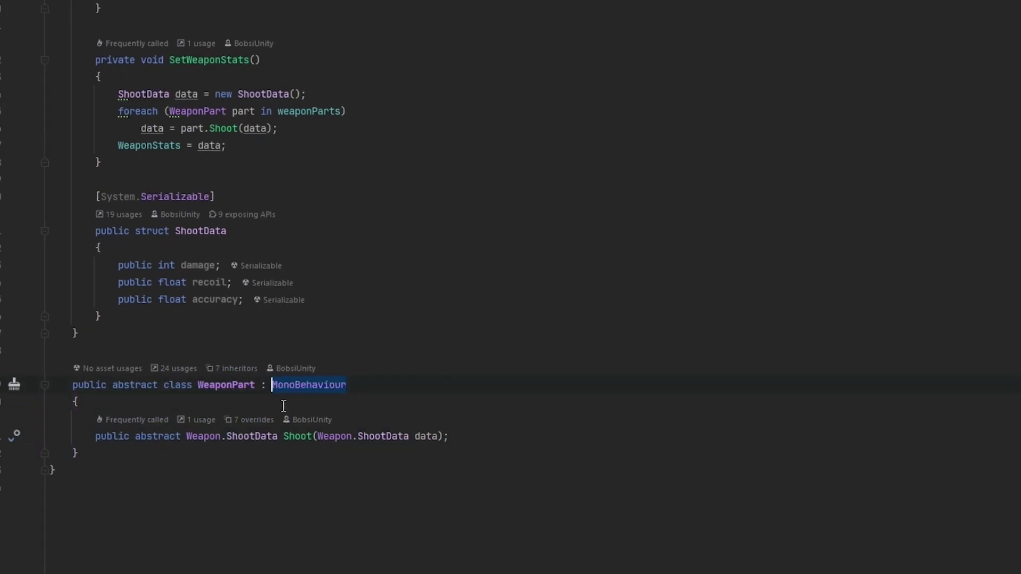
{"action": "left_click_drag", "start_coordinate": [299, 436], "coordinate": [312, 436]}
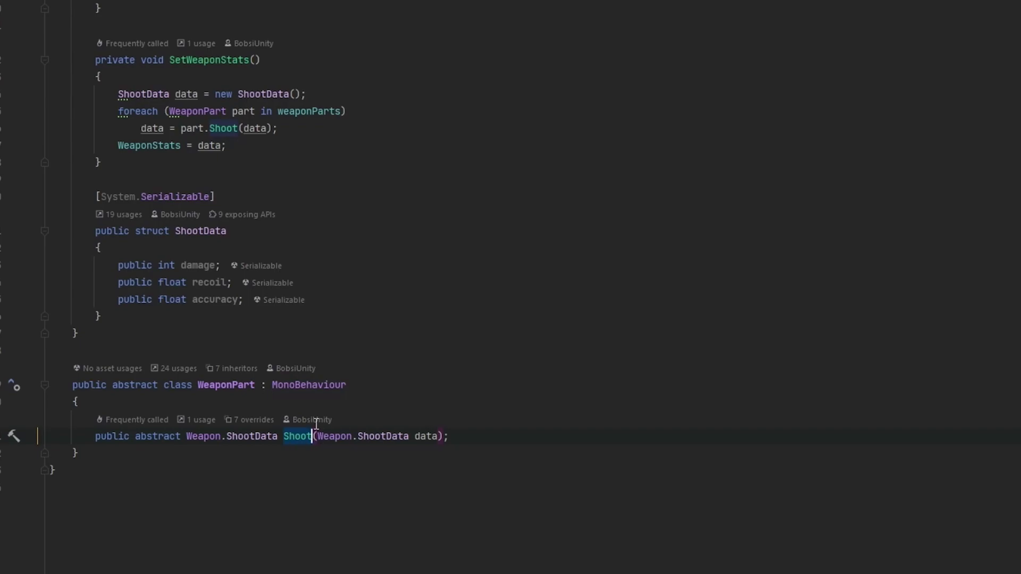
Step: Compare the part.Shoot(data) call in SetWeaponStats with the abstract Shoot declaration in WeaponPart
{"action": "scroll", "coordinate": [316, 423], "scroll_direction": "up", "scroll_amount": 4}
{"action": "left_click", "coordinate": [273, 351]}
{"action": "left_click_drag", "start_coordinate": [180, 229], "coordinate": [173, 229]}
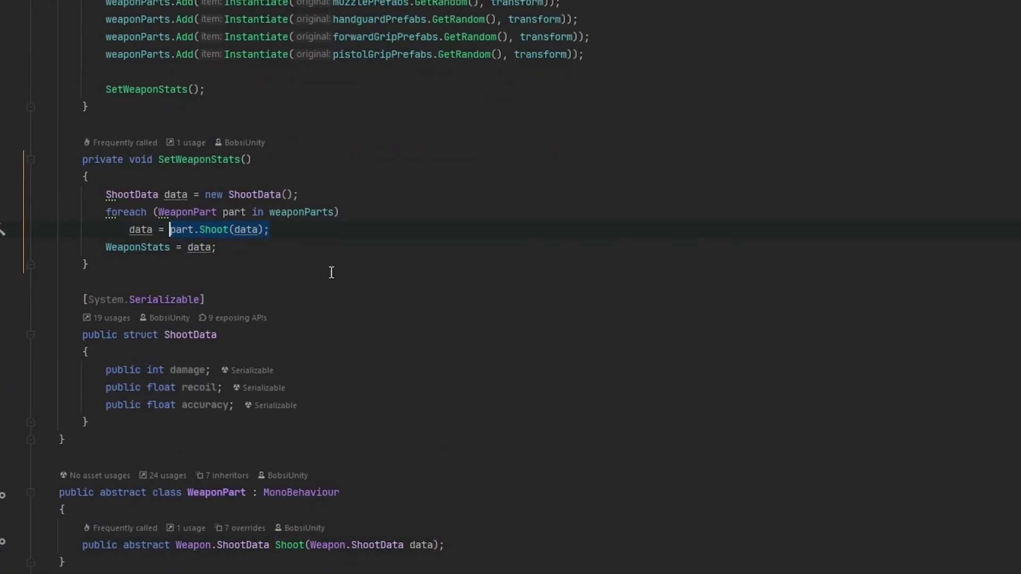
{"action": "left_click", "coordinate": [216, 231]}
{"action": "scroll", "coordinate": [301, 342], "scroll_direction": "down", "scroll_amount": 2}
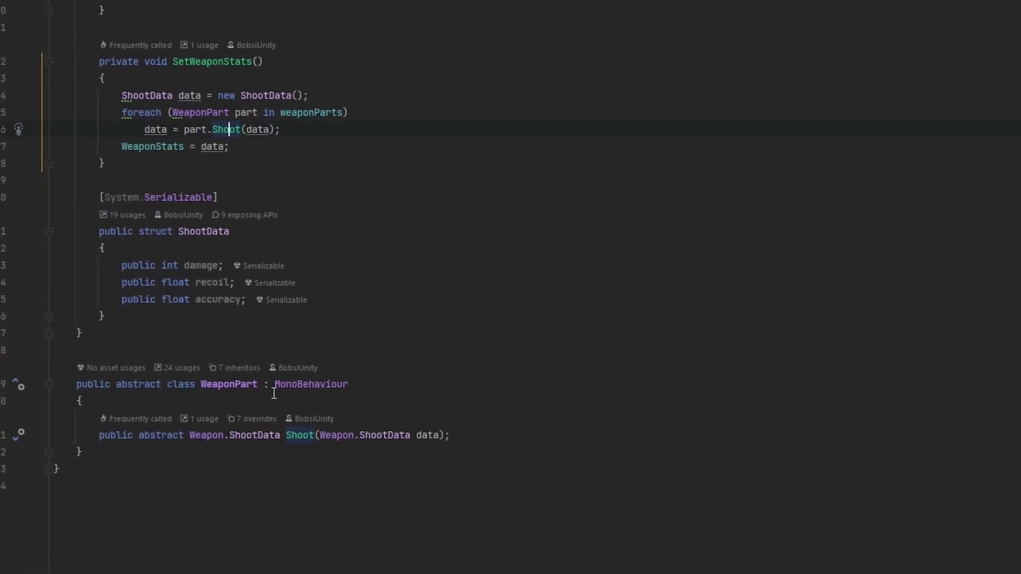
{"action": "left_click_drag", "start_coordinate": [191, 418], "coordinate": [113, 430]}
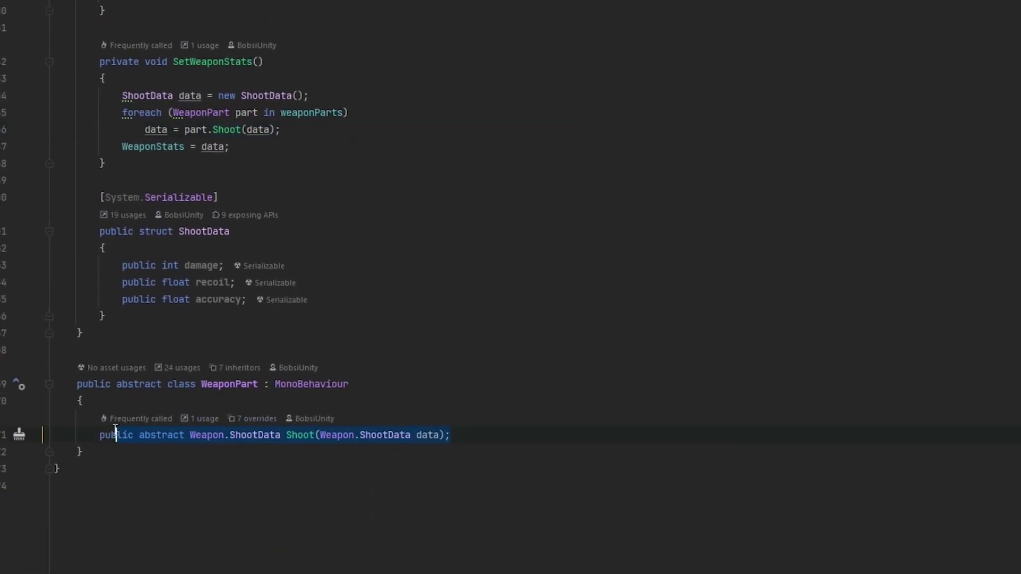
{"action": "left_click", "coordinate": [261, 466]}
{"action": "left_click", "coordinate": [287, 435]}
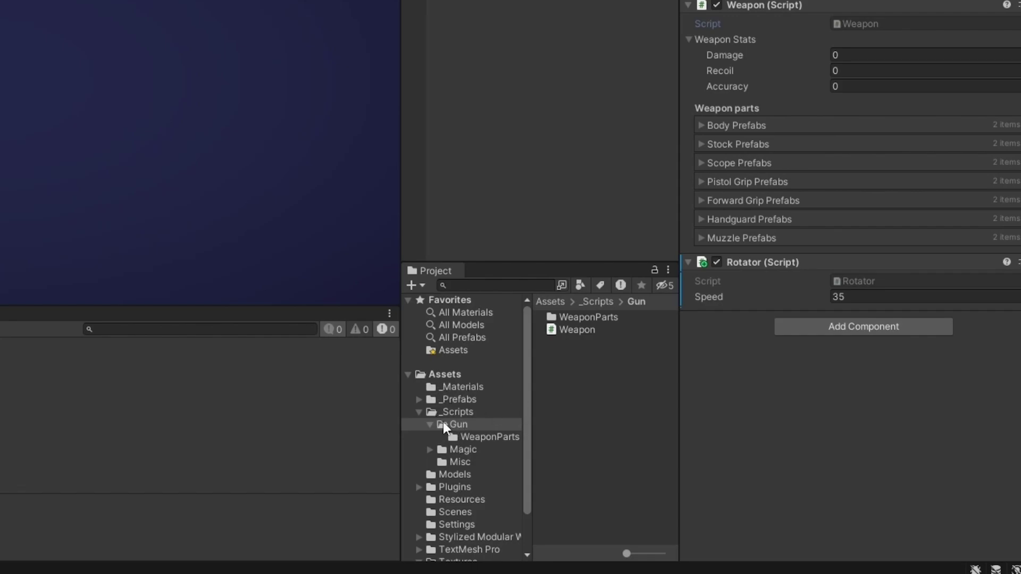
Step: In Unity, preview the scripts in the Gun/WeaponParts folder and open the Body script in the code editor
{"action": "double_click", "coordinate": [587, 318]}
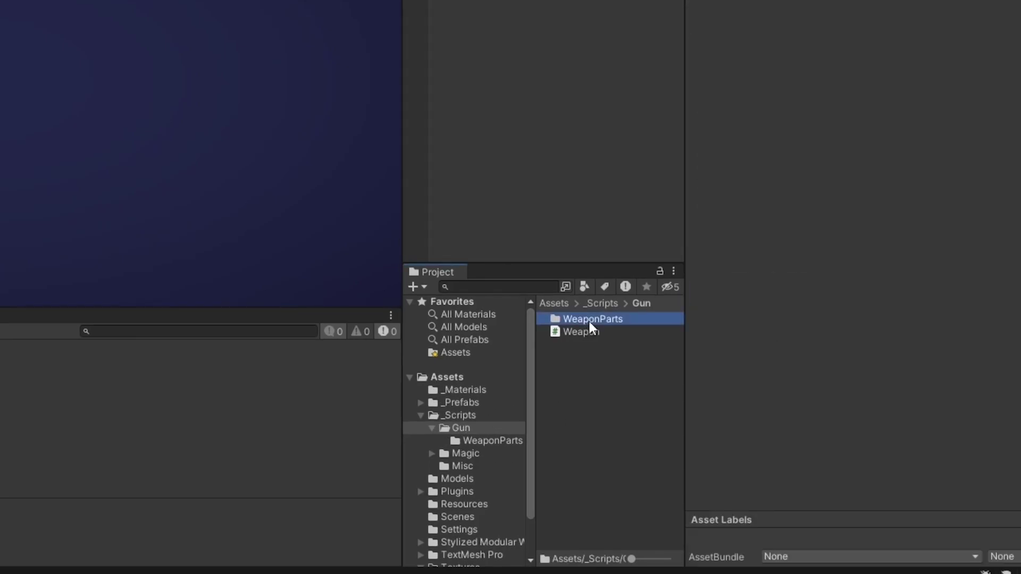
{"action": "left_click", "coordinate": [609, 315]}
{"action": "left_click", "coordinate": [617, 330]}
{"action": "left_click", "coordinate": [610, 346]}
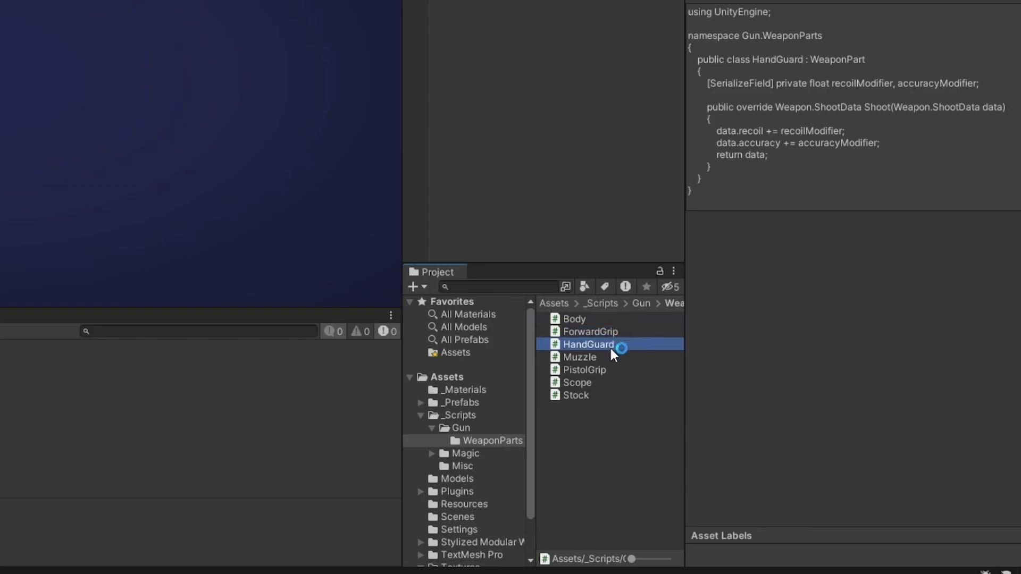
{"action": "left_click", "coordinate": [607, 357]}
{"action": "left_click", "coordinate": [605, 371]}
{"action": "left_click", "coordinate": [600, 318]}
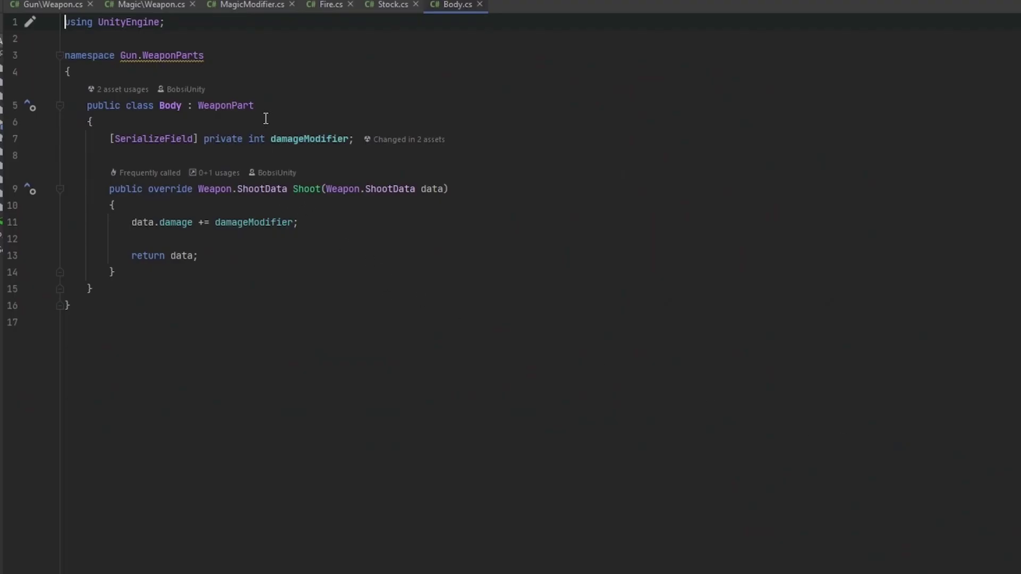
Step: Examine the Body class's WeaponPart inheritance and its Shoot override, including the Weapon.ShootData return type and data parameter
{"action": "double_click", "coordinate": [234, 106]}
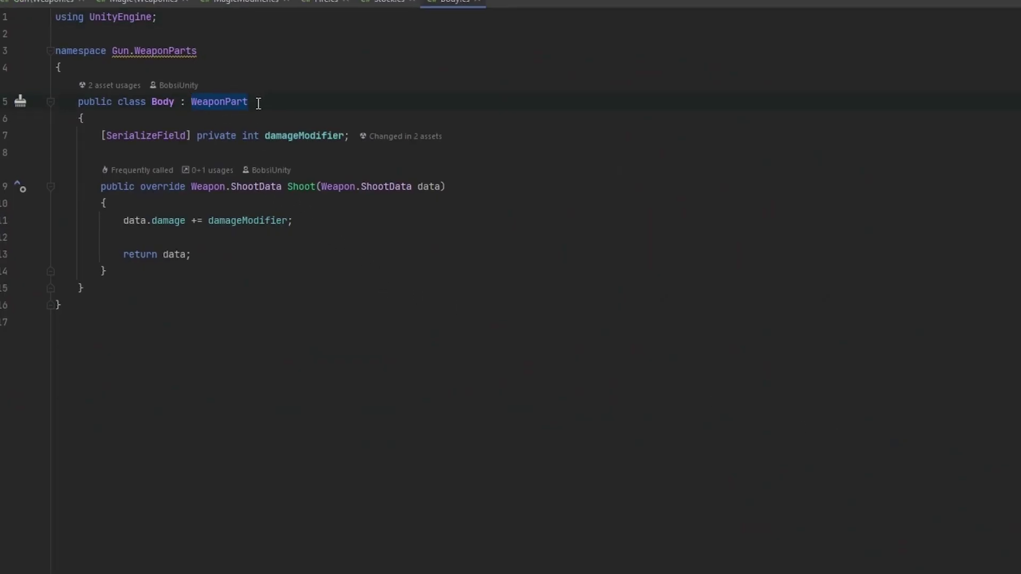
{"action": "left_click_drag", "start_coordinate": [288, 187], "coordinate": [315, 186]}
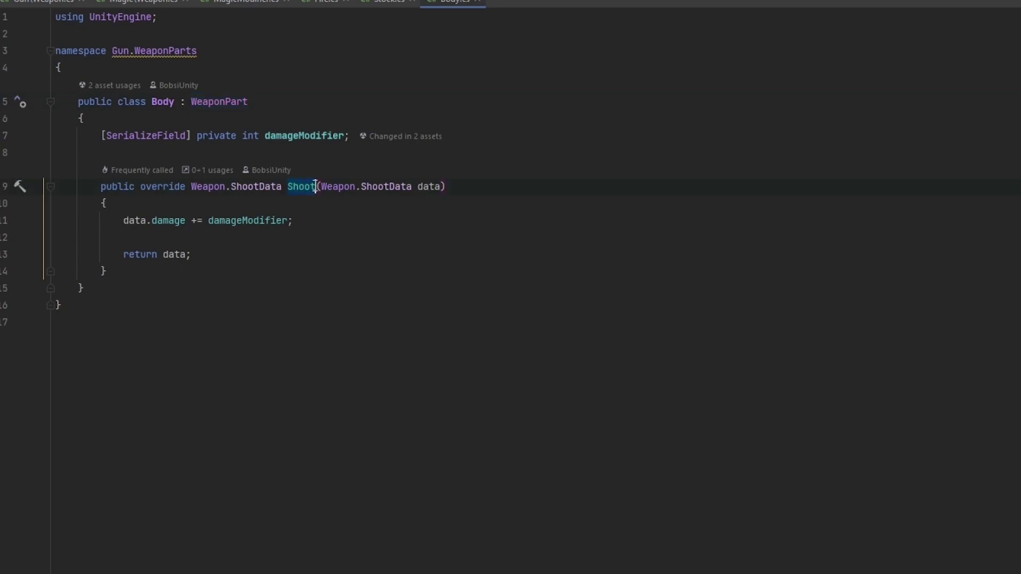
{"action": "left_click", "coordinate": [336, 216]}
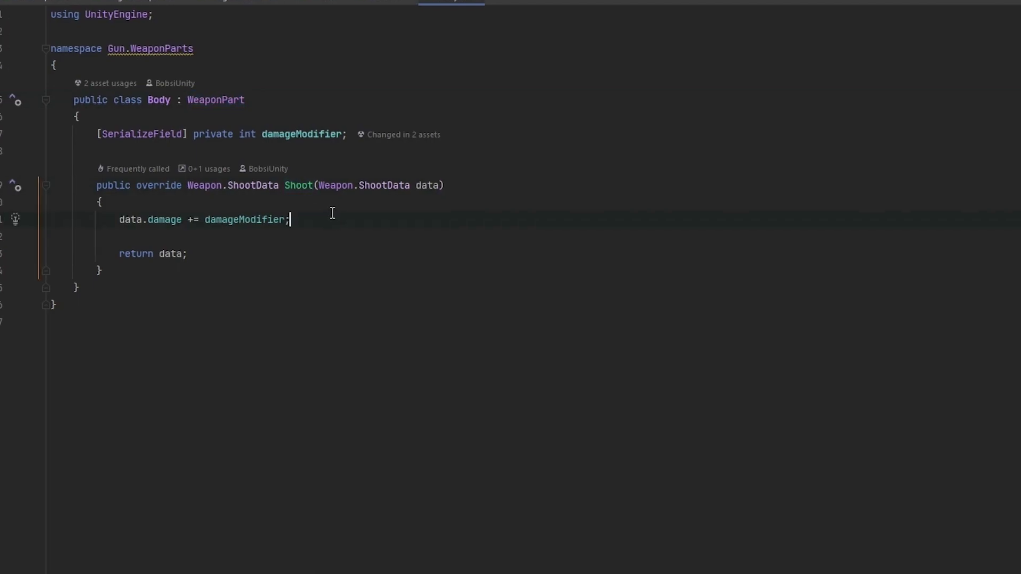
{"action": "mouse_move", "coordinate": [270, 188]}
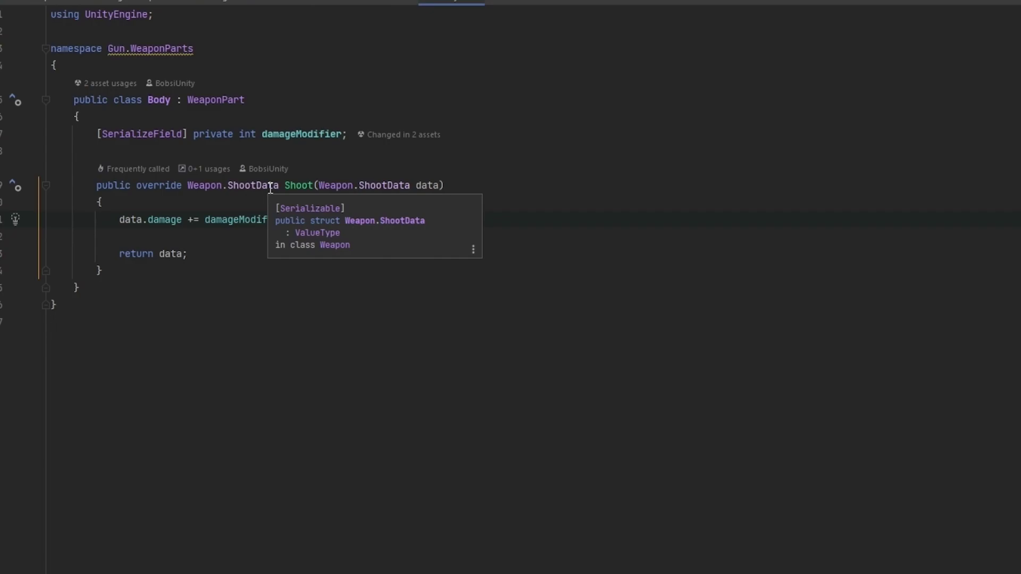
{"action": "left_click_drag", "start_coordinate": [182, 103], "coordinate": [154, 105]}
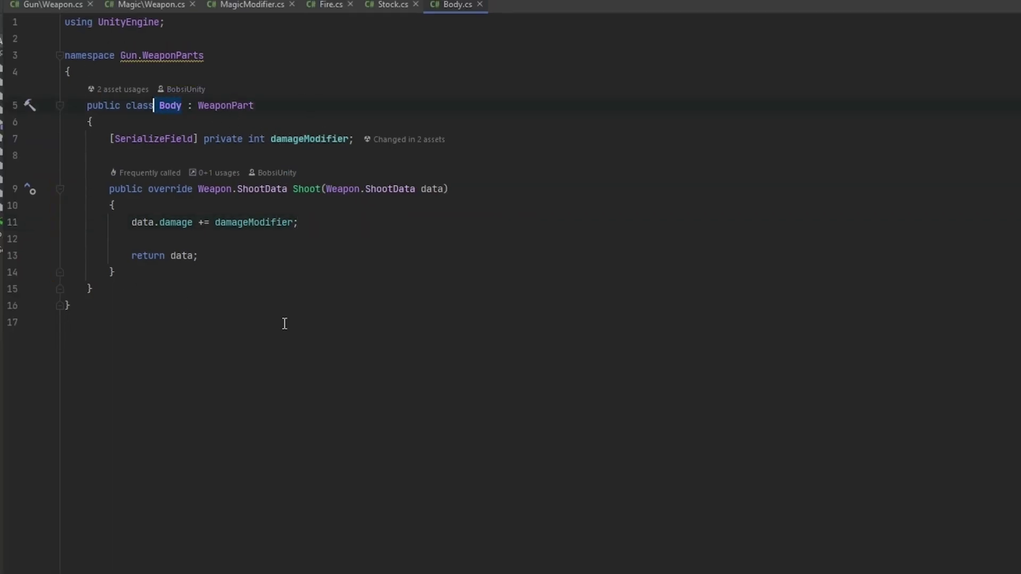
{"action": "left_click", "coordinate": [197, 189]}
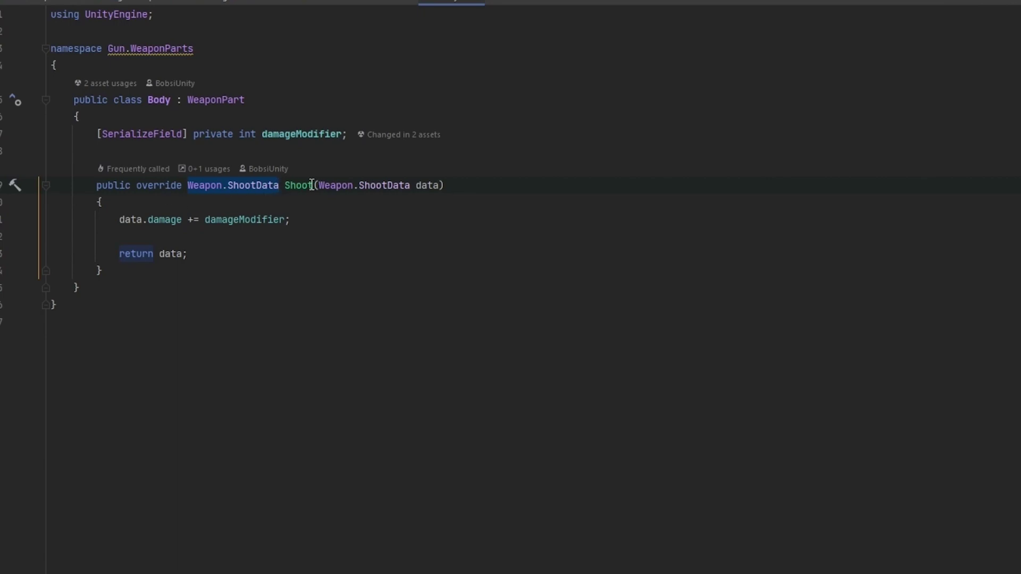
{"action": "left_click_drag", "start_coordinate": [317, 185], "coordinate": [439, 185]}
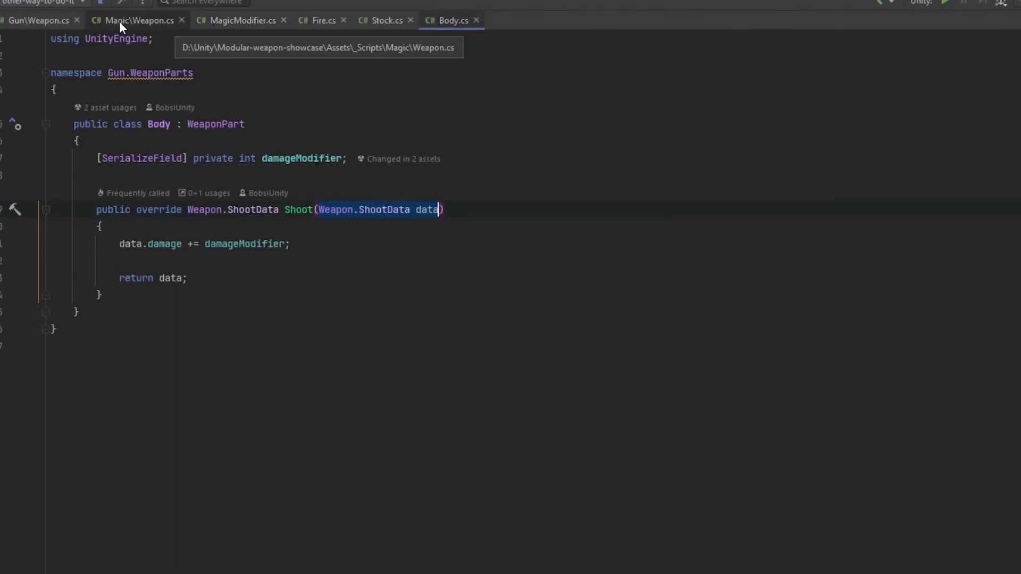
Step: Return to Gun\Weapon.cs and examine how SetWeaponStats passes data into part.Shoot and reassigns it
{"action": "left_click", "coordinate": [55, 21]}
{"action": "scroll", "coordinate": [218, 399], "scroll_direction": "up", "scroll_amount": 4}
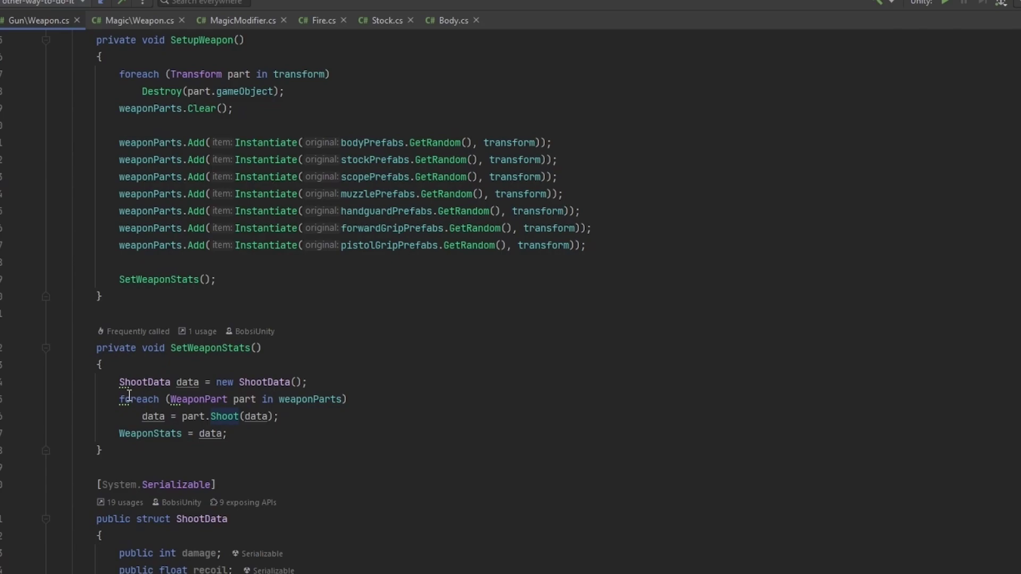
{"action": "left_click", "coordinate": [165, 416]}
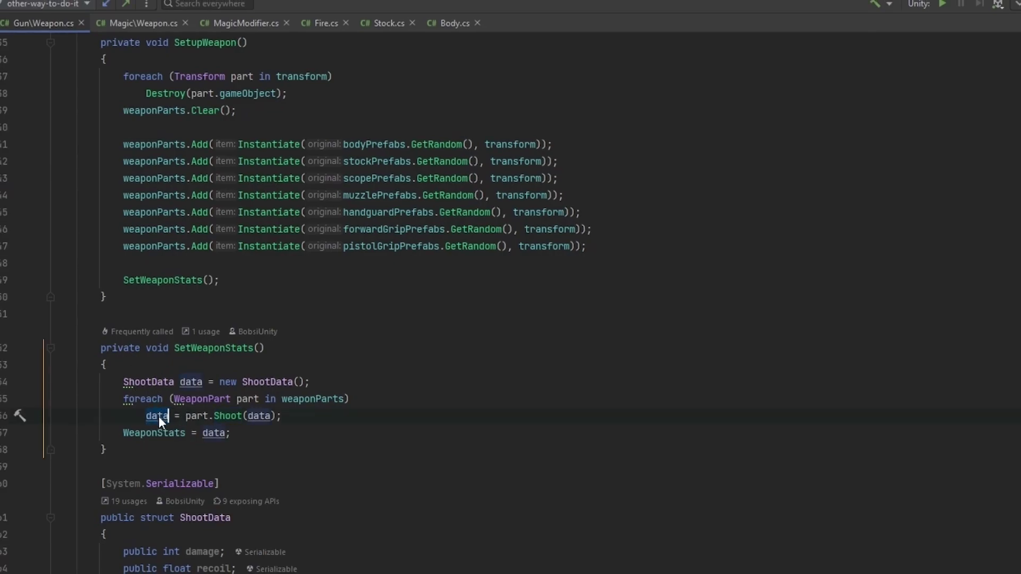
{"action": "left_click", "coordinate": [255, 432]}
{"action": "double_click", "coordinate": [258, 415]}
{"action": "left_click", "coordinate": [283, 416]}
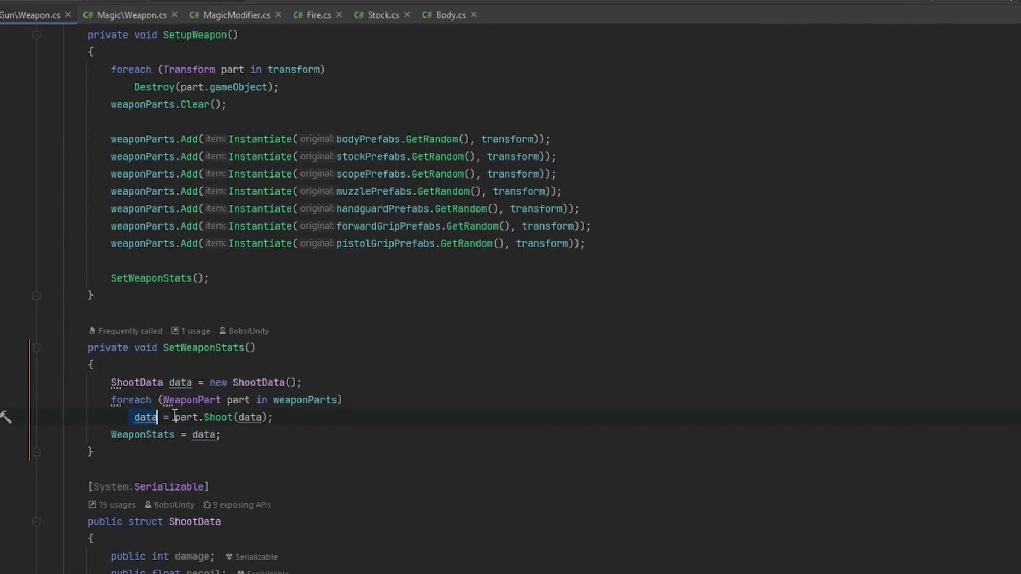
{"action": "left_click", "coordinate": [282, 417]}
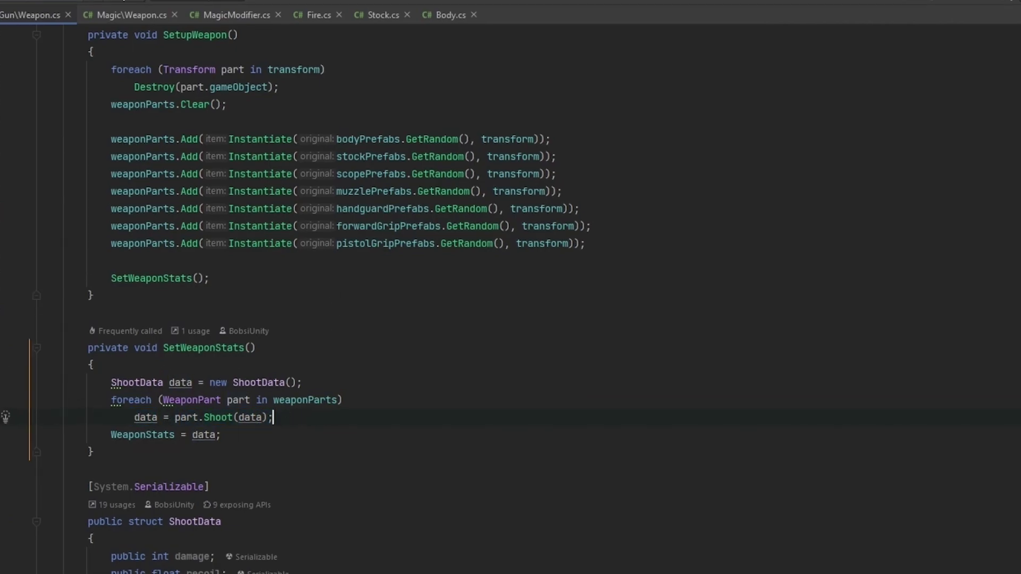
Step: Return to Body.cs and examine the damageModifier field, the data.damage addition and the return statement in Shoot
{"action": "left_click", "coordinate": [429, 13]}
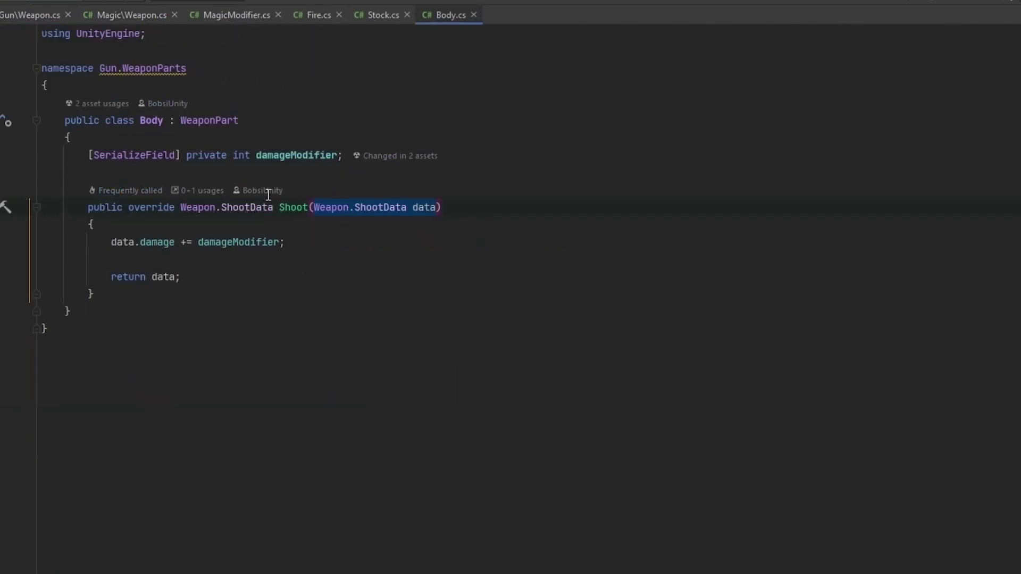
{"action": "left_click_drag", "start_coordinate": [342, 155], "coordinate": [182, 155]}
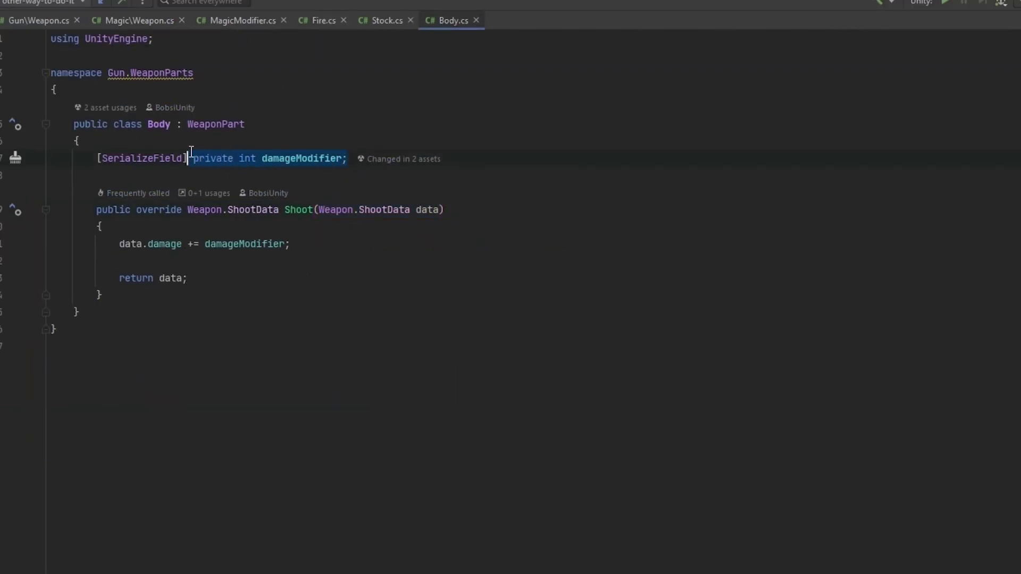
{"action": "left_click_drag", "start_coordinate": [150, 243], "coordinate": [182, 244]}
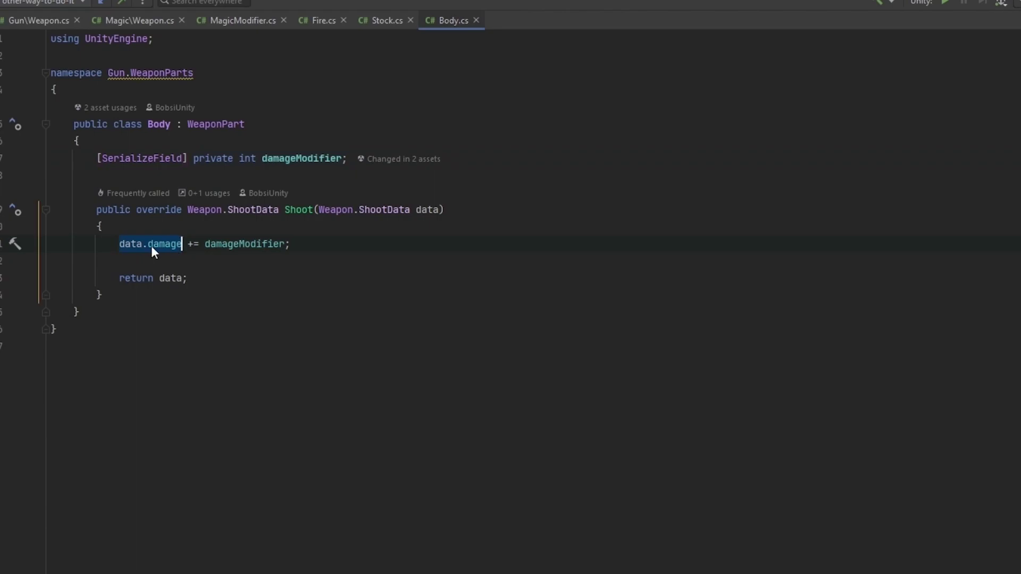
{"action": "double_click", "coordinate": [229, 245]}
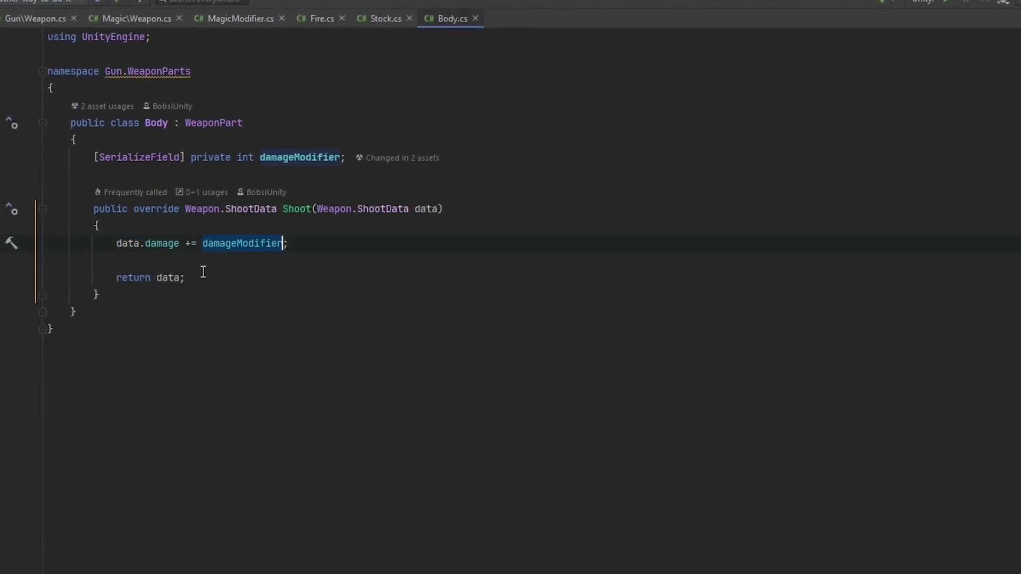
{"action": "left_click_drag", "start_coordinate": [196, 277], "coordinate": [116, 277]}
{"action": "left_click", "coordinate": [283, 294]}
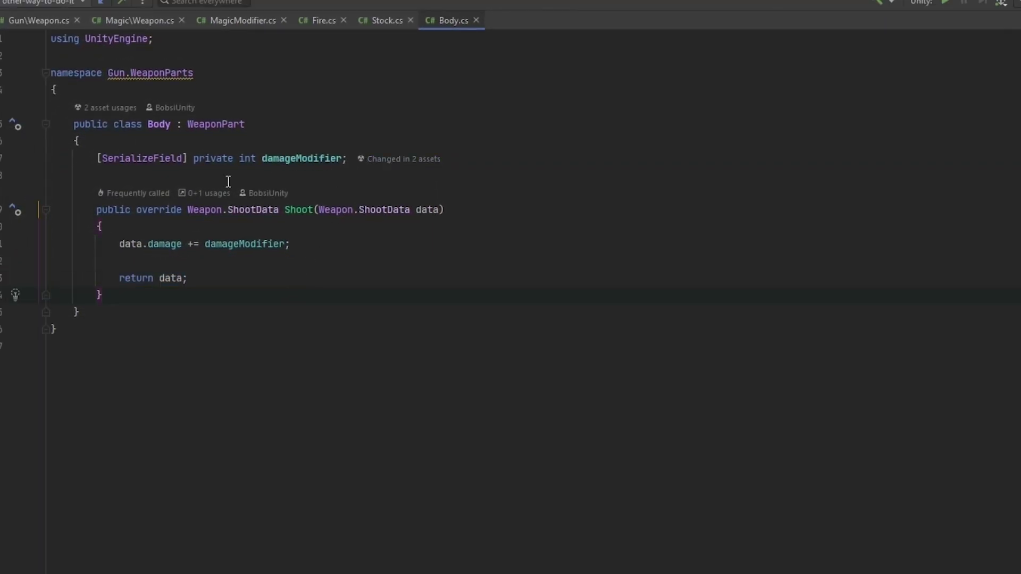
Step: Review the whole Body class, and return to Gun\Weapon.cs to look over the Weapon class
{"action": "left_click_drag", "start_coordinate": [132, 311], "coordinate": [75, 124]}
{"action": "left_click", "coordinate": [327, 282]}
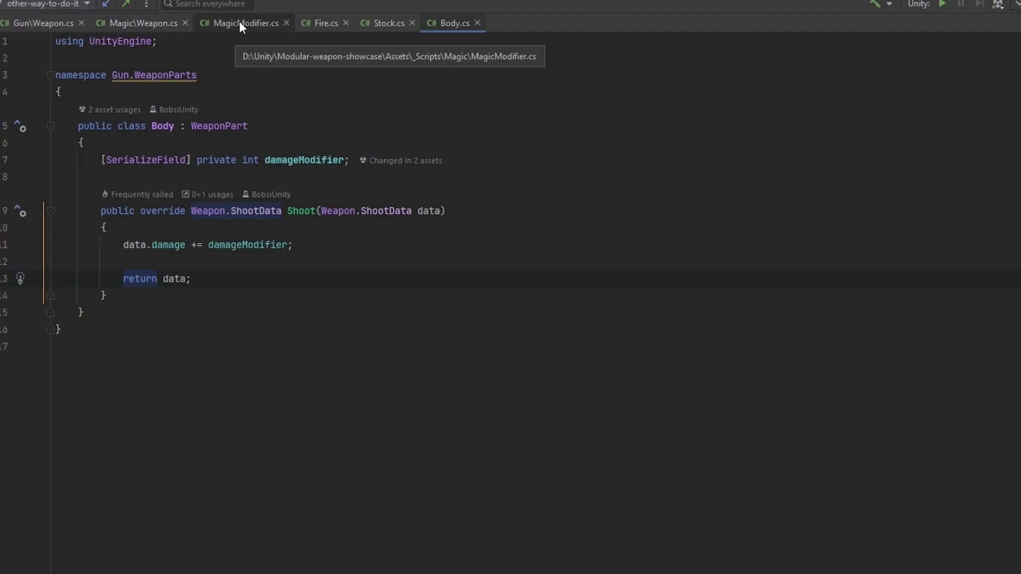
{"action": "left_click", "coordinate": [54, 23]}
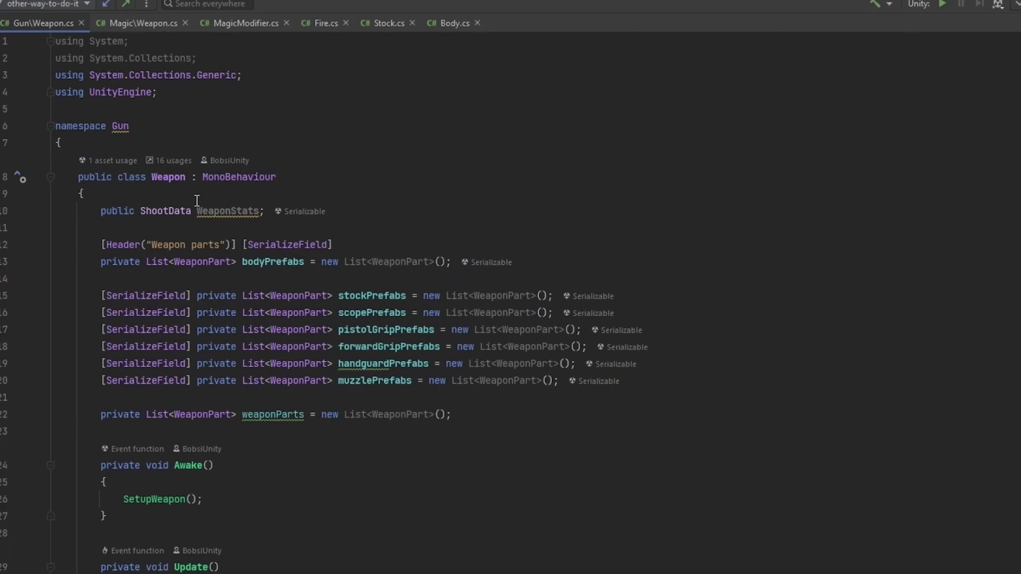
{"action": "scroll", "coordinate": [287, 303], "scroll_direction": "down", "scroll_amount": 4}
{"action": "scroll", "coordinate": [510, 298], "scroll_direction": "down", "scroll_amount": 4}
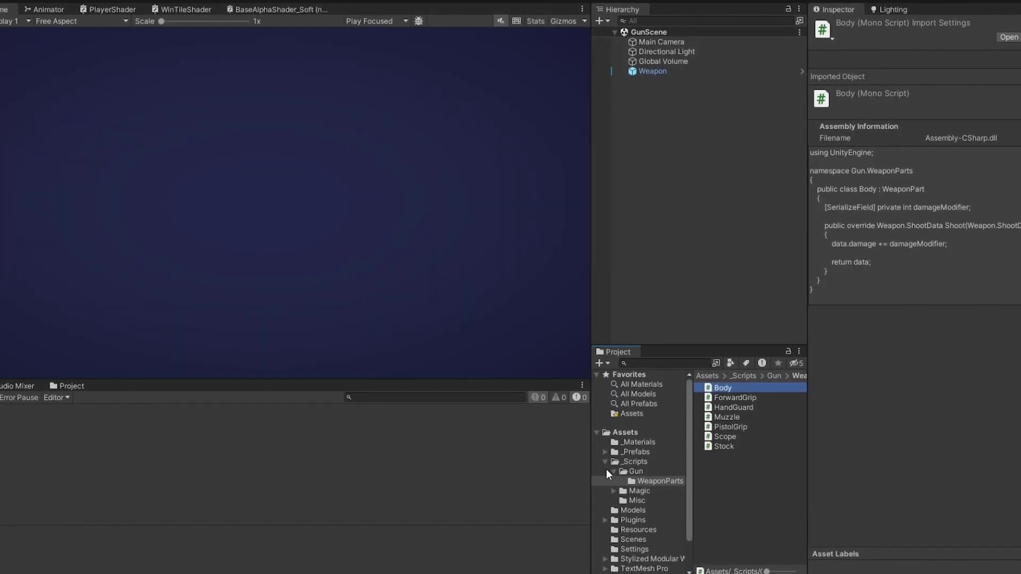
Step: Switch to Unity, collapse the Gun scripts folder and open MagicScene from the Scenes folder
{"action": "left_click", "coordinate": [613, 471]}
{"action": "scroll", "coordinate": [645, 515], "scroll_direction": "down", "scroll_amount": 1}
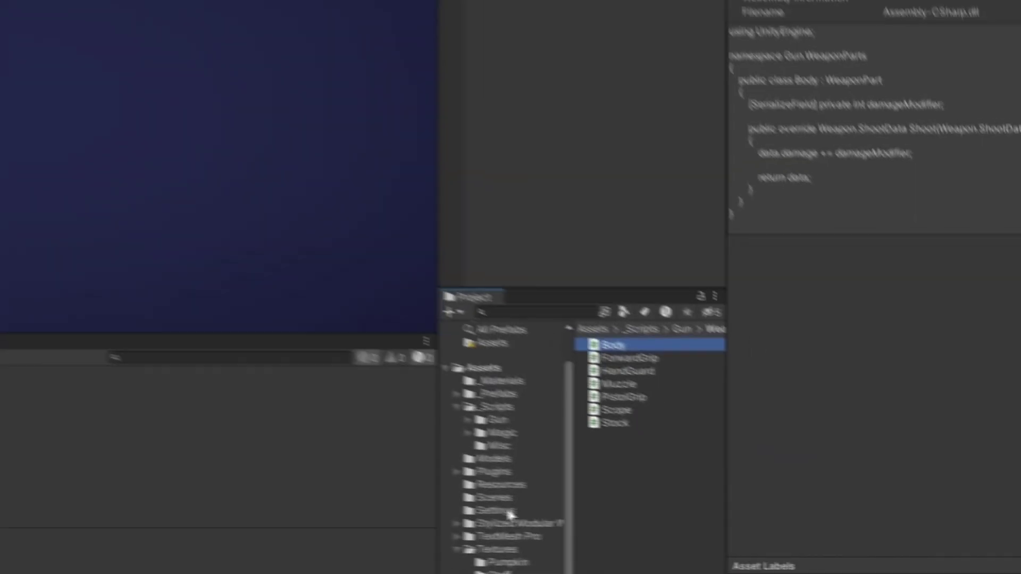
{"action": "left_click", "coordinate": [493, 497]}
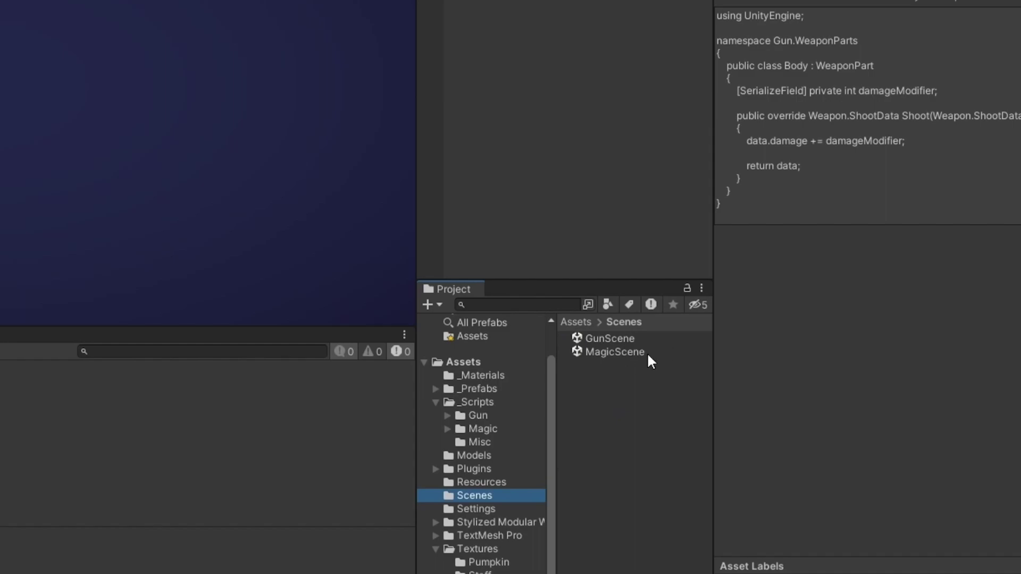
{"action": "double_click", "coordinate": [646, 352]}
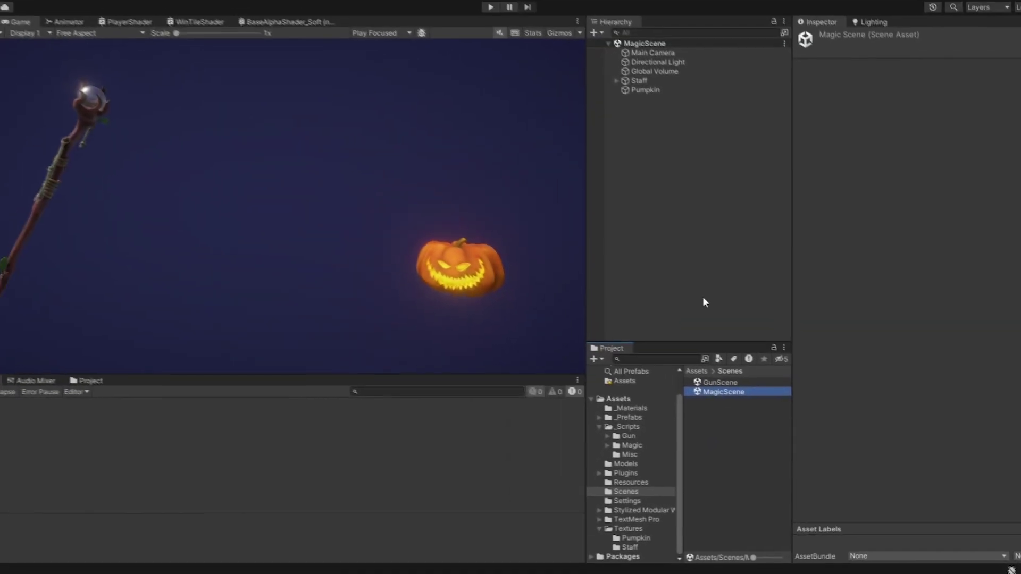
Step: Run MagicScene and fire the unmodified staff at the pumpkin several times to check its basic projectiles
{"action": "left_click", "coordinate": [490, 5]}
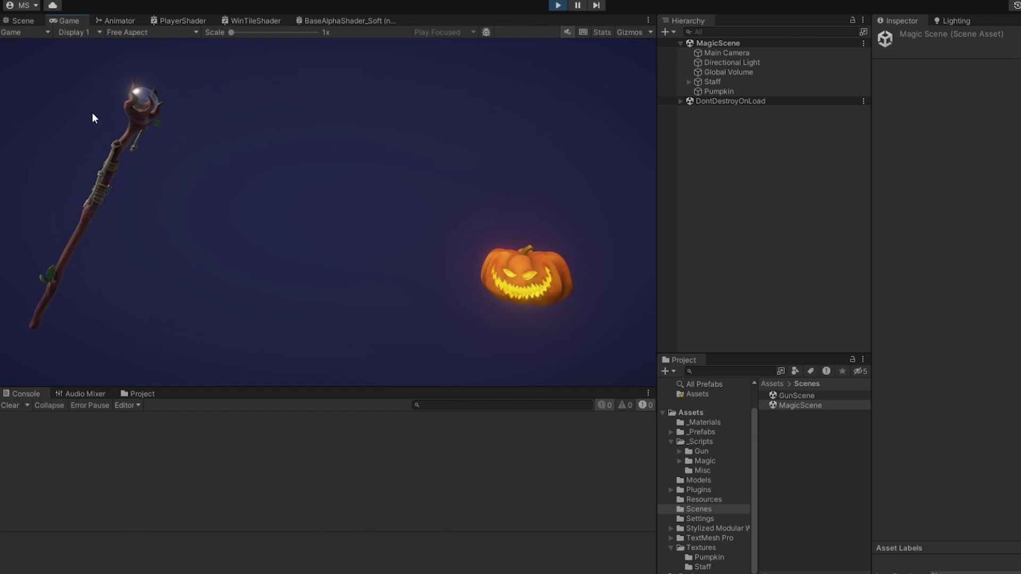
{"action": "left_click", "coordinate": [498, 284]}
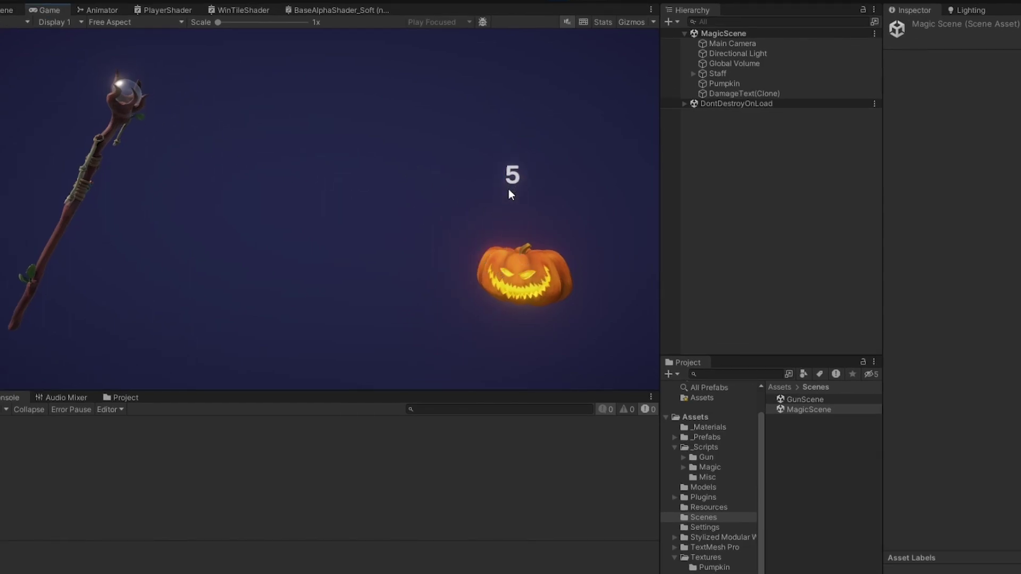
{"action": "left_click", "coordinate": [508, 189]}
{"action": "left_click", "coordinate": [508, 189]}
{"action": "left_click", "coordinate": [509, 189]}
{"action": "left_click", "coordinate": [509, 189]}
{"action": "left_click", "coordinate": [510, 189]}
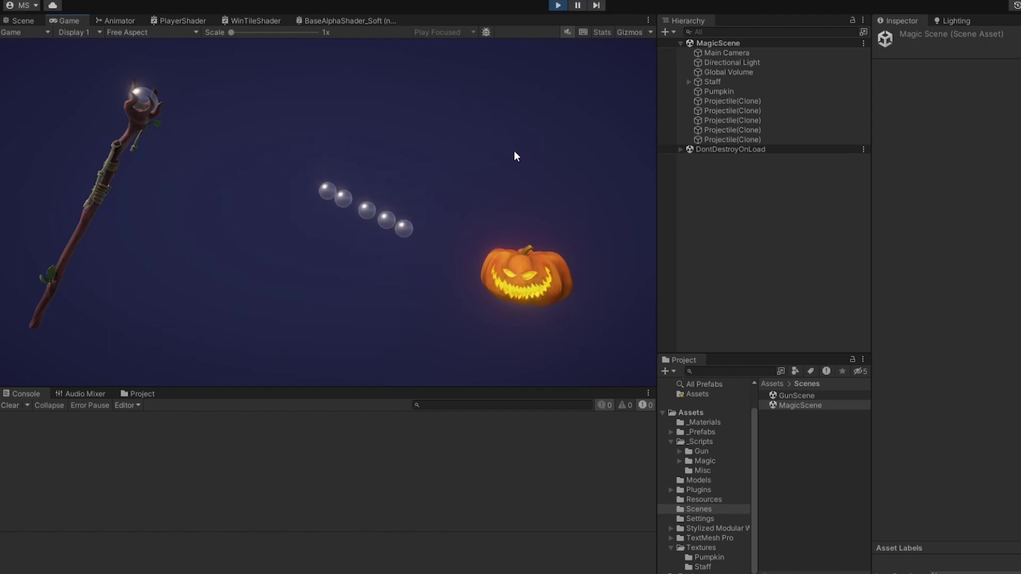
Step: Inspect the Staff's Weapon component and its Testing section, and open the _Prefabs/Magic/Modifiers folder
{"action": "left_click", "coordinate": [712, 81]}
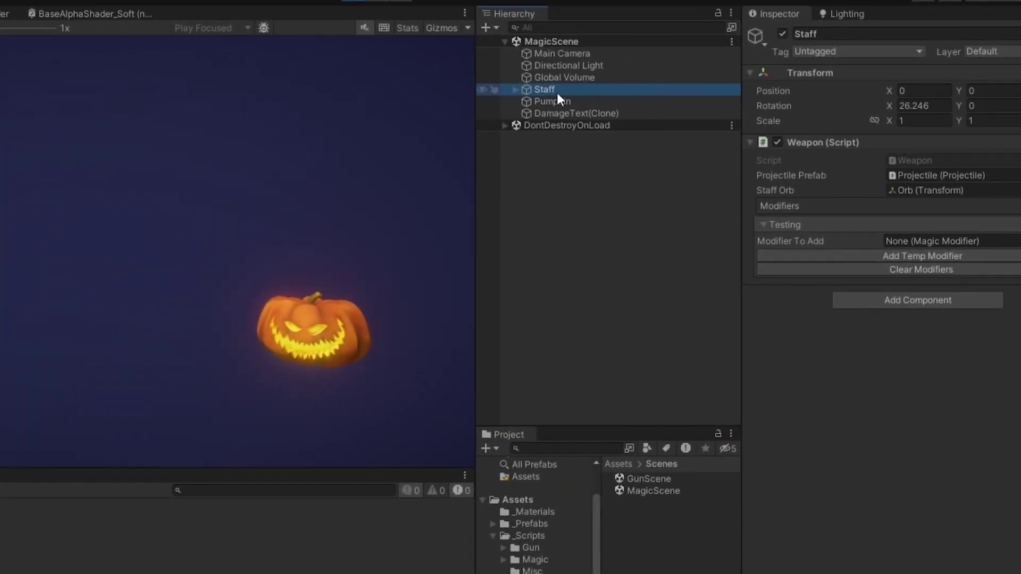
{"action": "left_click", "coordinate": [786, 225]}
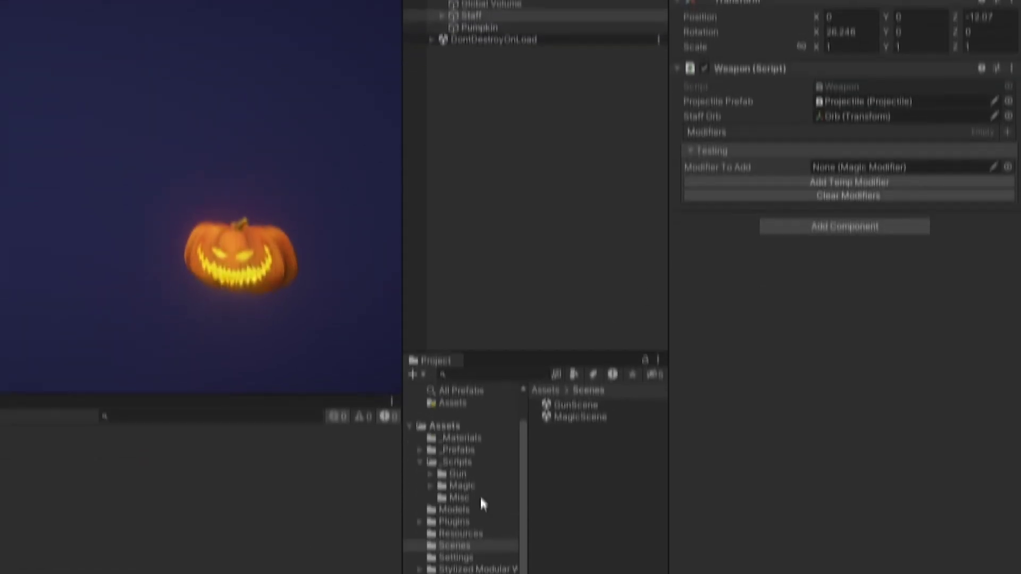
{"action": "left_click", "coordinate": [462, 425]}
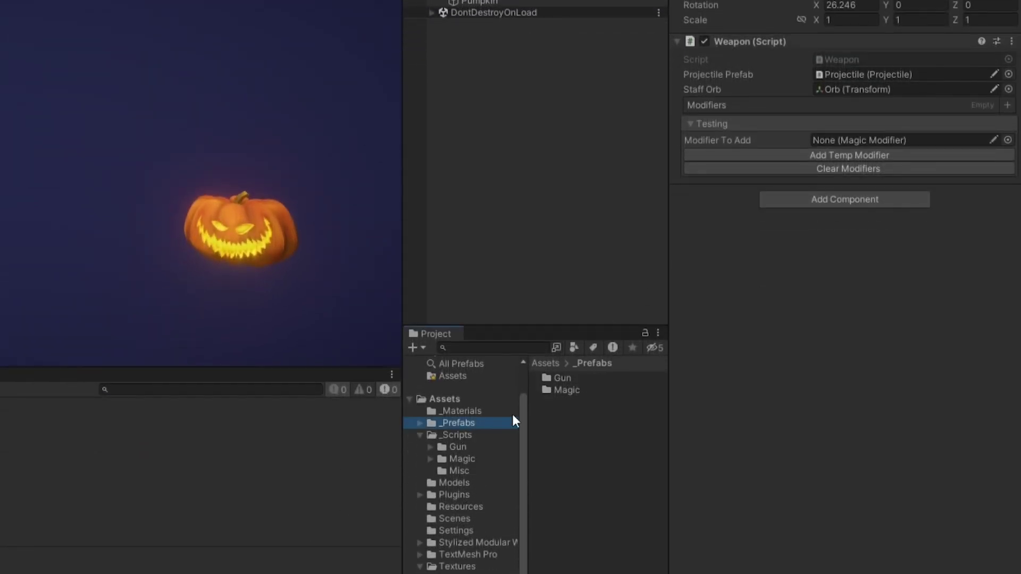
{"action": "double_click", "coordinate": [587, 391]}
{"action": "double_click", "coordinate": [607, 380]}
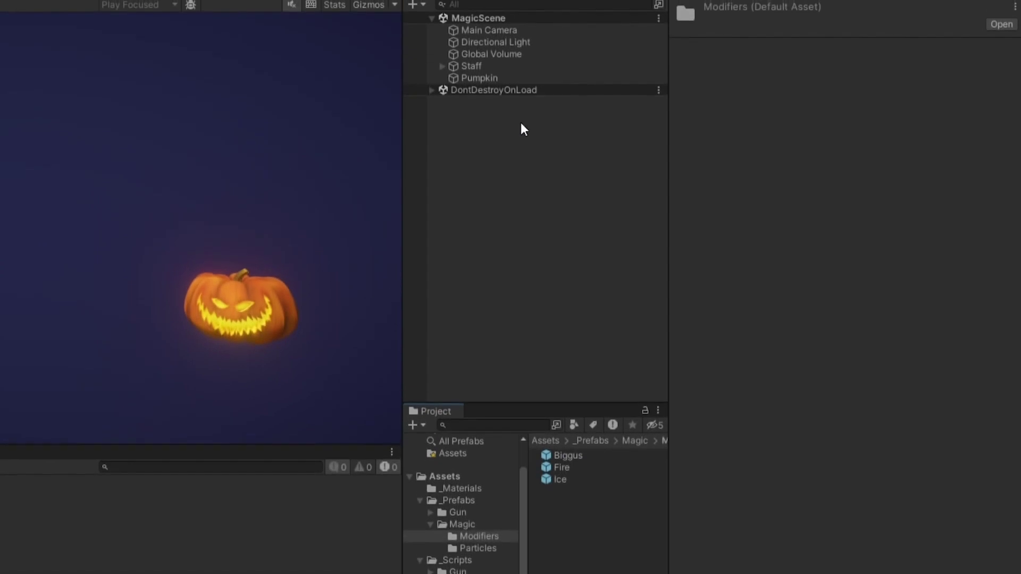
Step: Add the Fire prefab to the Staff as a temp modifier and test-fire it at the pumpkin
{"action": "left_click", "coordinate": [521, 66]}
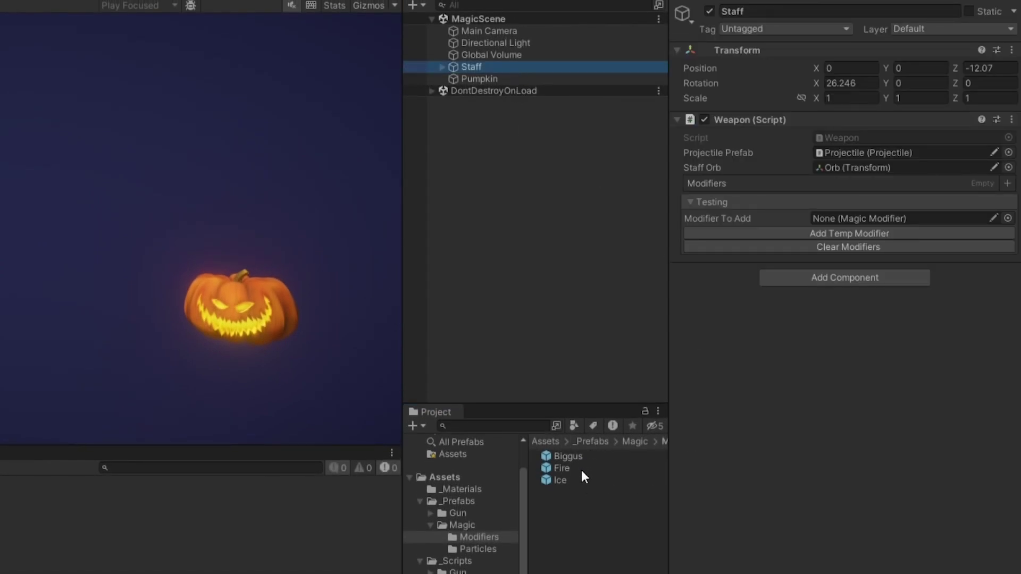
{"action": "left_click_drag", "start_coordinate": [574, 467], "coordinate": [853, 218]}
{"action": "left_click", "coordinate": [825, 233]}
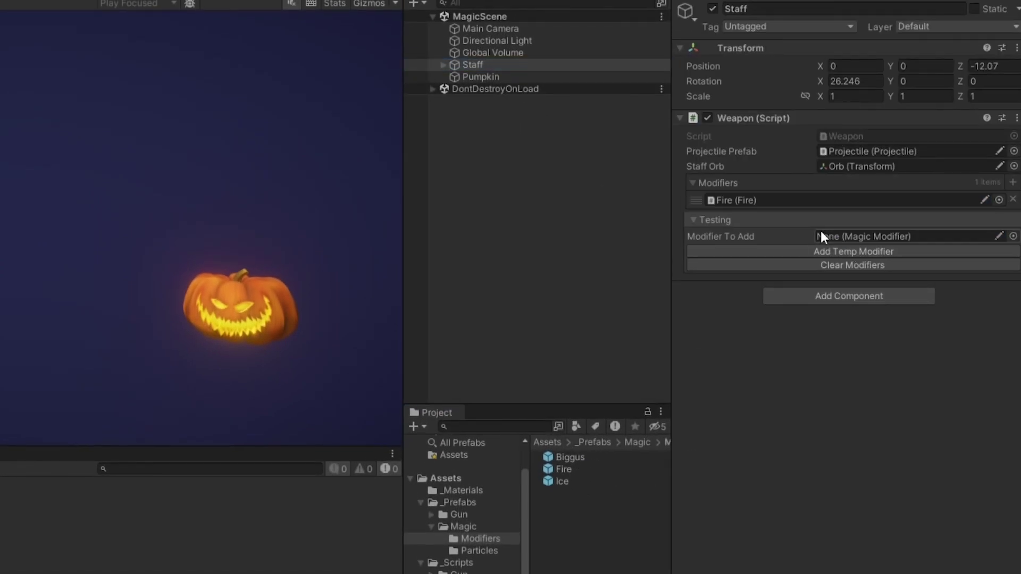
{"action": "left_click", "coordinate": [322, 166]}
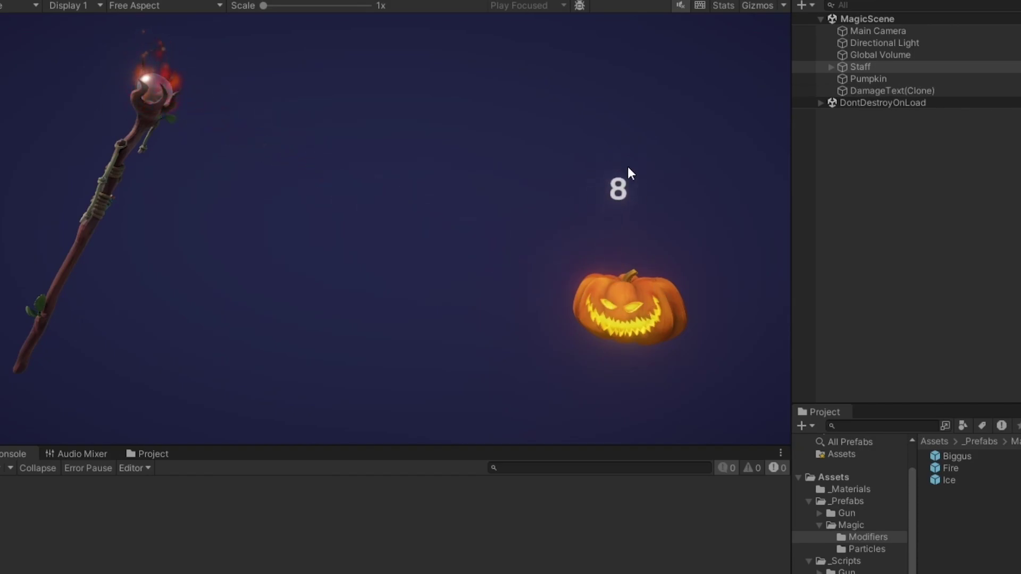
Step: Clear the staff's modifiers and add the Ice prefab as a temp modifier
{"action": "left_click", "coordinate": [877, 265]}
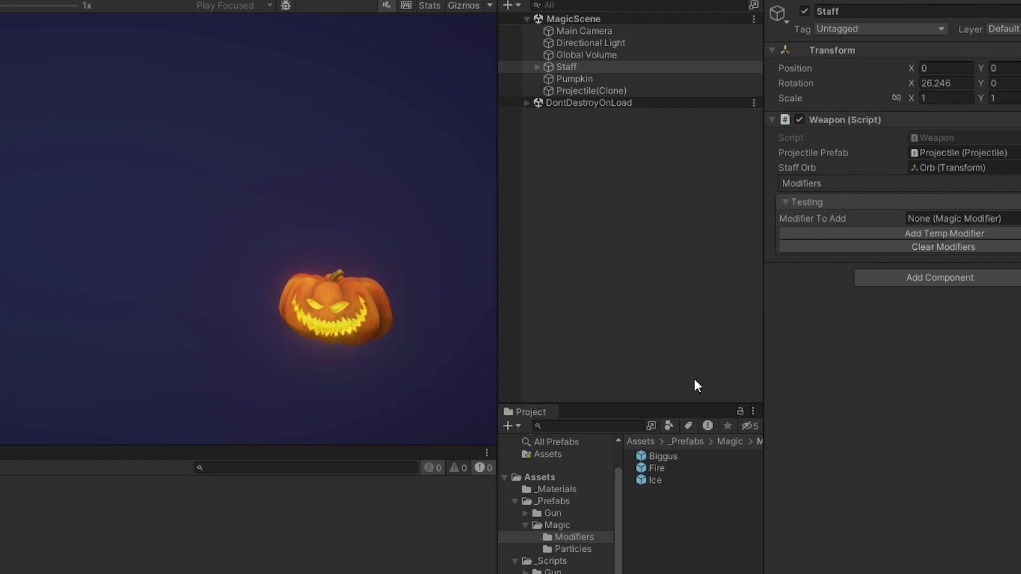
{"action": "left_click_drag", "start_coordinate": [664, 480], "coordinate": [951, 219]}
{"action": "left_click", "coordinate": [954, 232]}
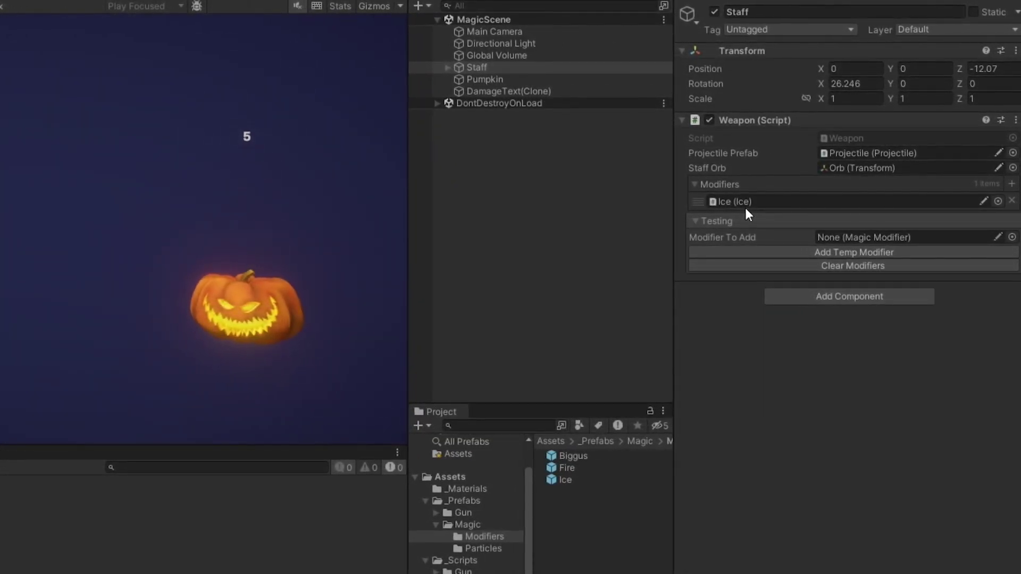
Step: Add the Fire prefab as a temp modifier alongside Ice and test-fire the combined staff
{"action": "left_click_drag", "start_coordinate": [569, 468], "coordinate": [853, 244]}
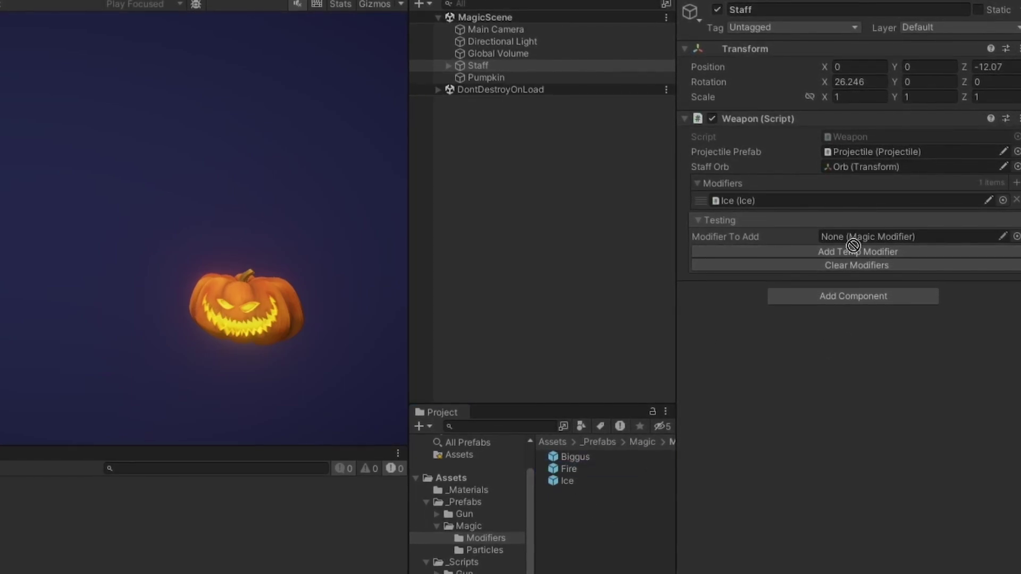
{"action": "left_click", "coordinate": [853, 252]}
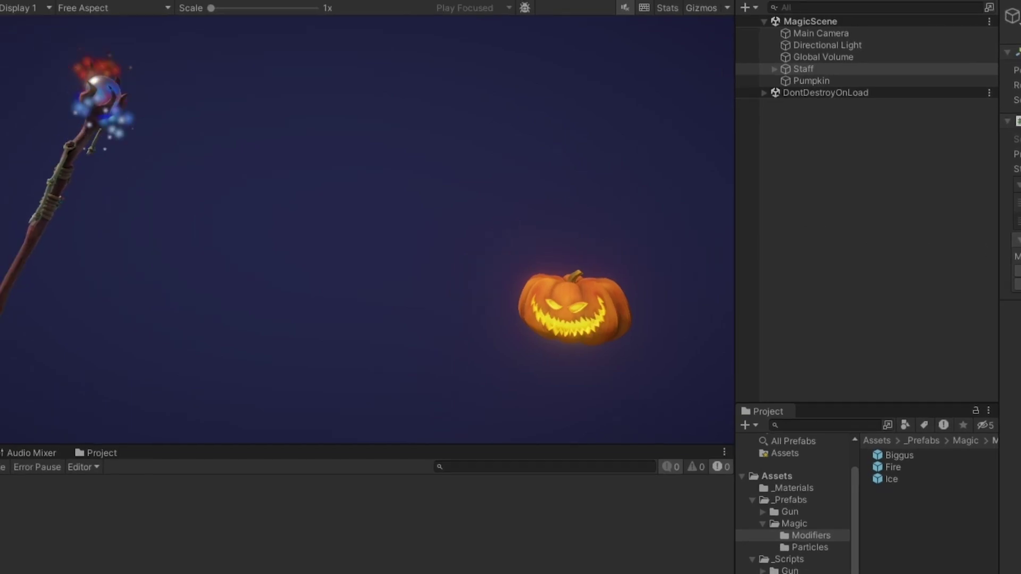
{"action": "left_click", "coordinate": [89, 98]}
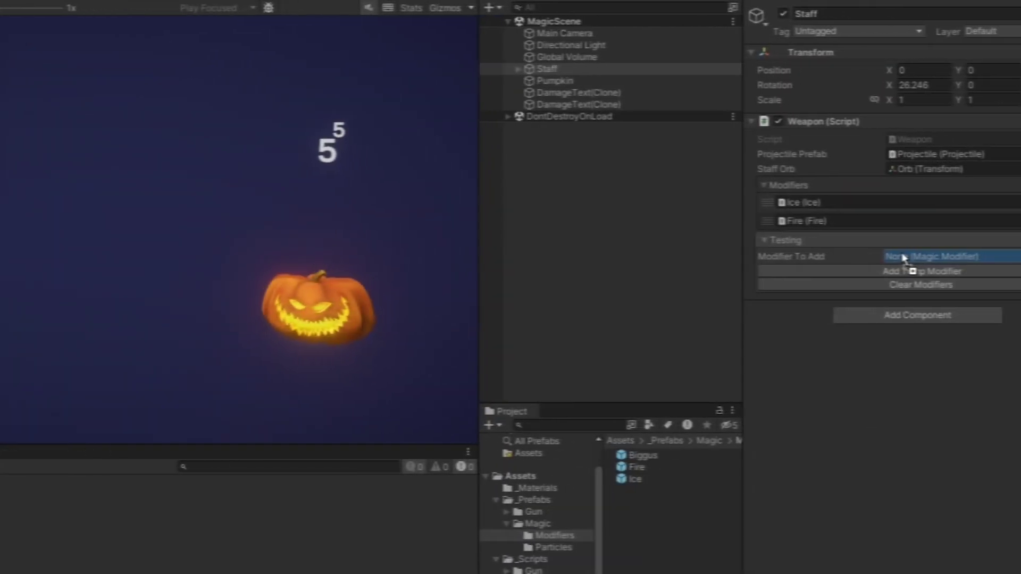
Step: Stack the Biggus prefab on the staff as repeated temp modifiers, and end play mode after test-firing
{"action": "left_click", "coordinate": [898, 269]}
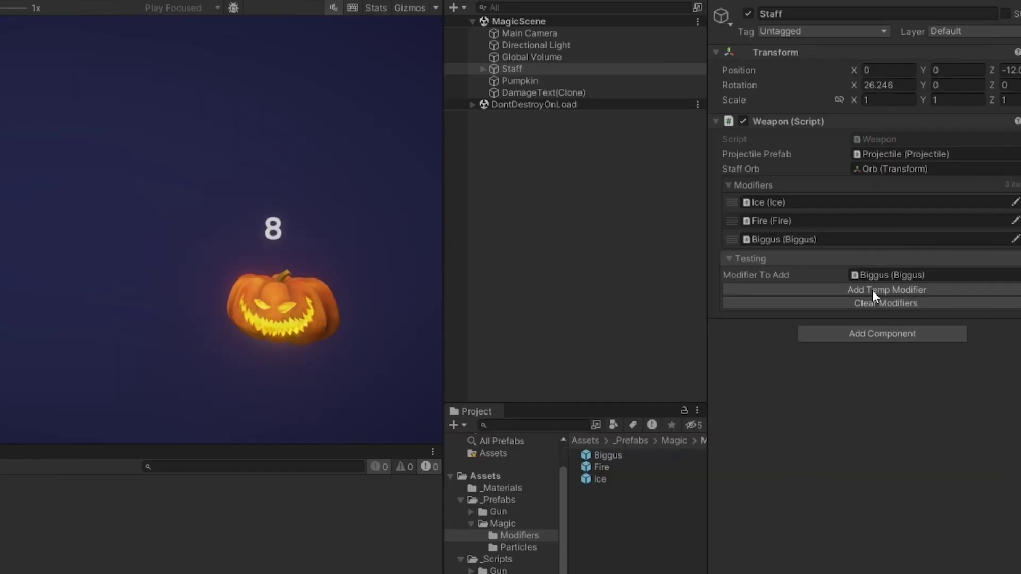
{"action": "left_click", "coordinate": [872, 289]}
{"action": "left_click_drag", "start_coordinate": [597, 458], "coordinate": [903, 293]}
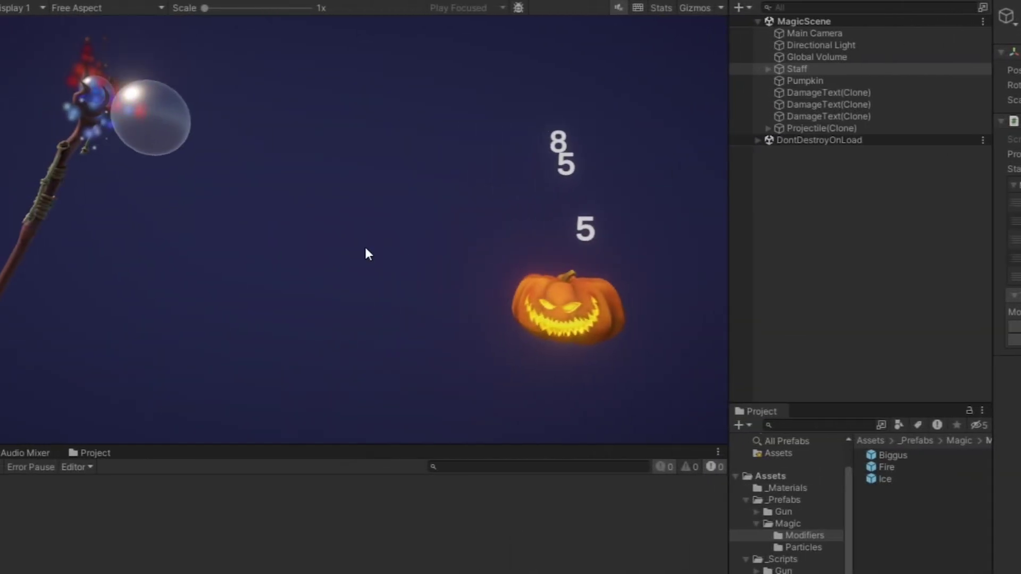
{"action": "left_click", "coordinate": [580, 325]}
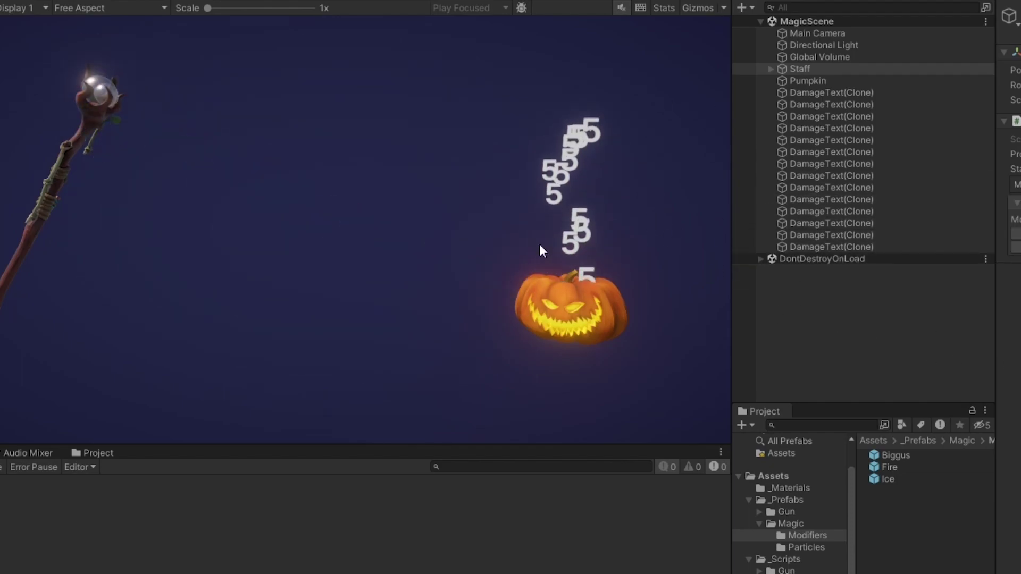
{"action": "left_click", "coordinate": [193, 48]}
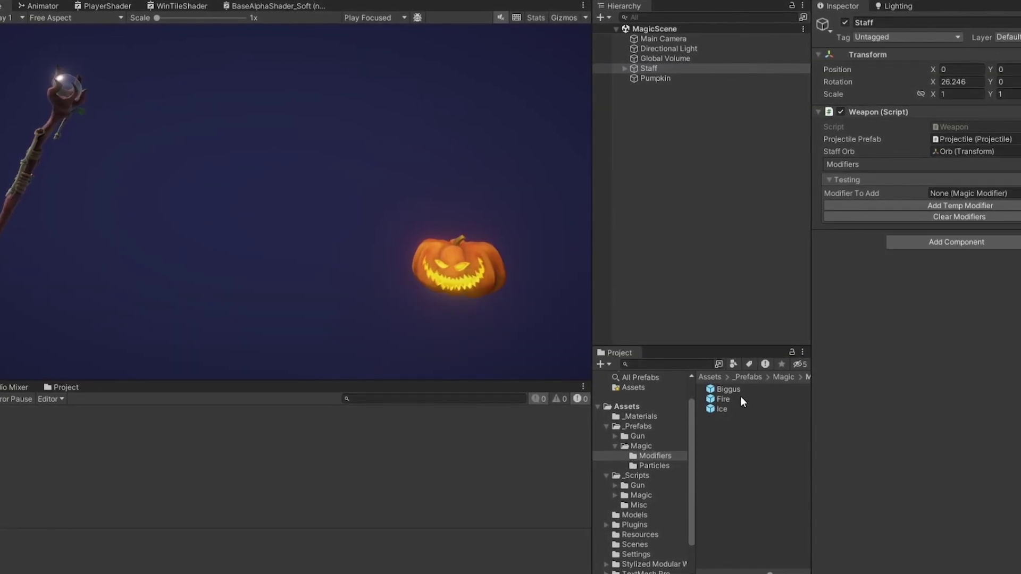
Step: Open the Staff's Weapon script and examine how Fire instantiates the projectile and passes it to magicModifier.Shoot
{"action": "double_click", "coordinate": [976, 127]}
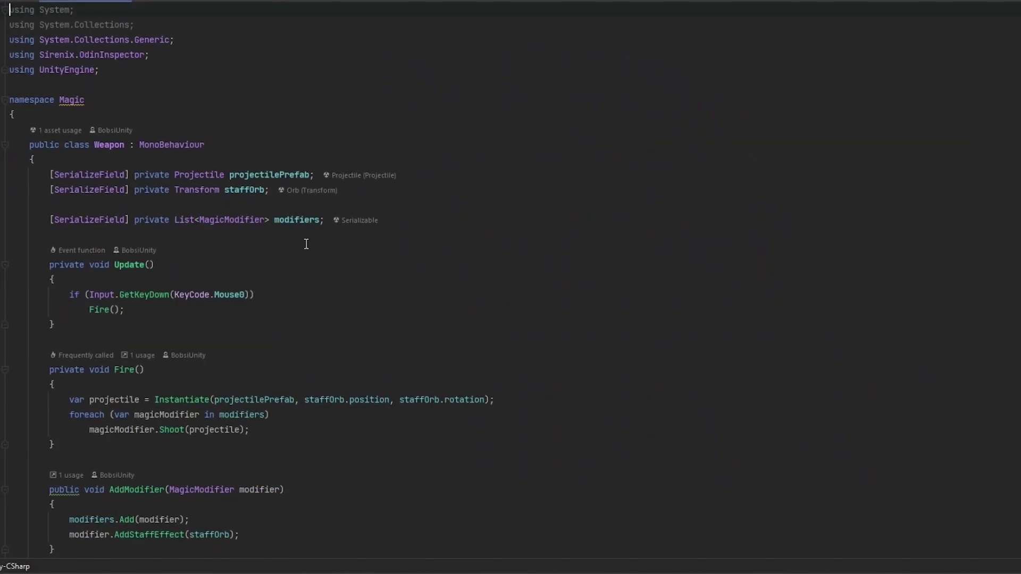
{"action": "scroll", "coordinate": [336, 237], "scroll_direction": "down", "scroll_amount": 4}
{"action": "scroll", "coordinate": [336, 238], "scroll_direction": "up", "scroll_amount": 3}
{"action": "left_click_drag", "start_coordinate": [286, 384], "coordinate": [113, 356]}
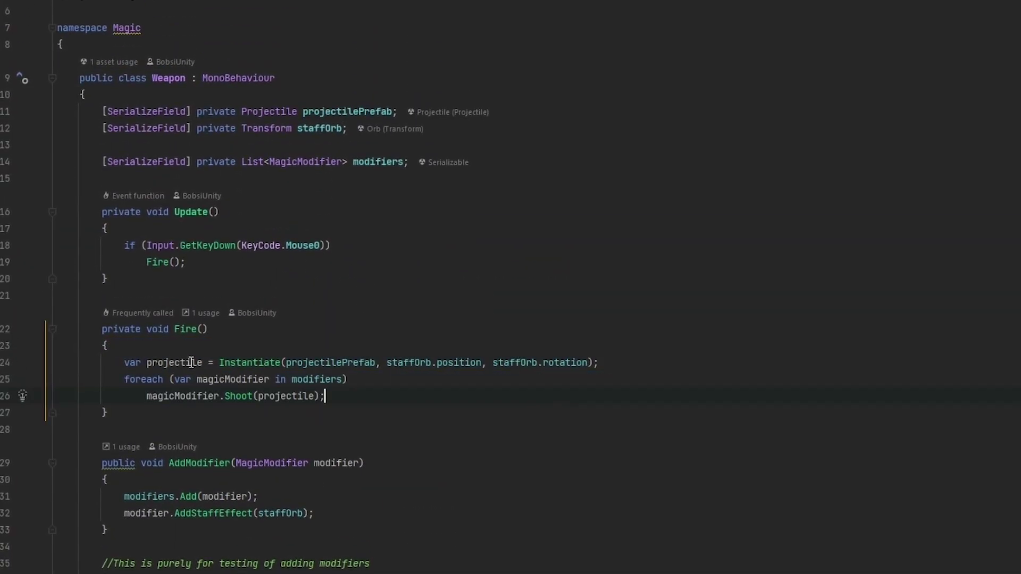
{"action": "double_click", "coordinate": [186, 364]}
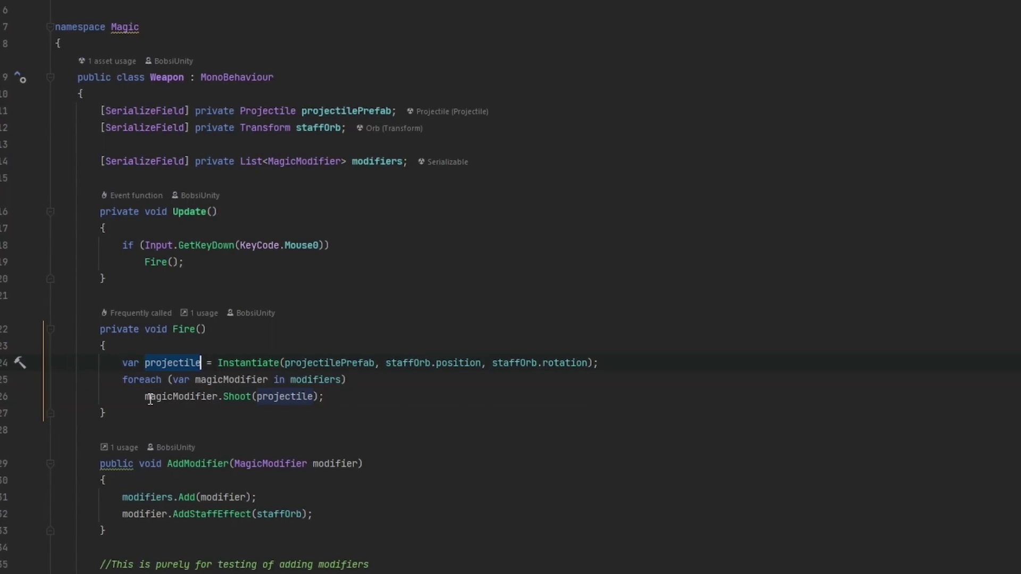
{"action": "left_click_drag", "start_coordinate": [146, 397], "coordinate": [313, 397]}
{"action": "left_click", "coordinate": [364, 401]}
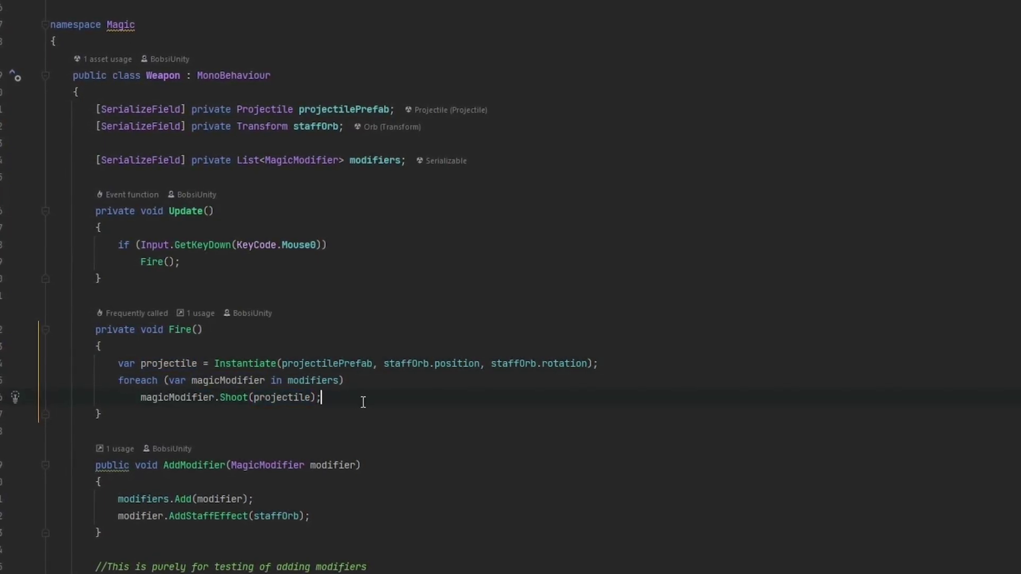
{"action": "scroll", "coordinate": [252, 410], "scroll_direction": "down", "scroll_amount": 1}
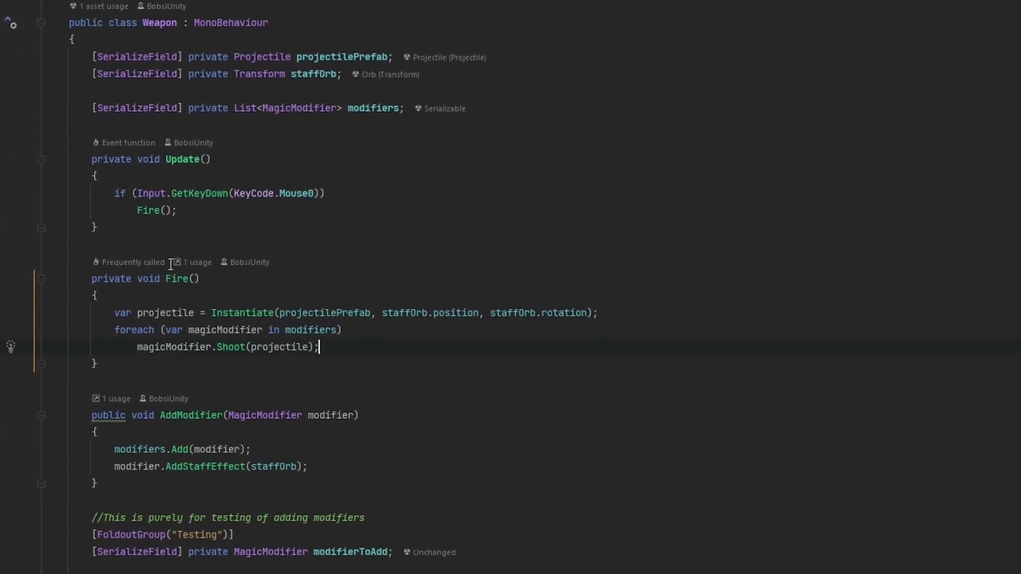
Step: Examine the AddTempModifier and ClearModifiers testing methods in Magic\Weapon.cs
{"action": "scroll", "coordinate": [170, 261], "scroll_direction": "down", "scroll_amount": 3}
{"action": "scroll", "coordinate": [187, 245], "scroll_direction": "up", "scroll_amount": 1}
{"action": "scroll", "coordinate": [188, 240], "scroll_direction": "down", "scroll_amount": 7}
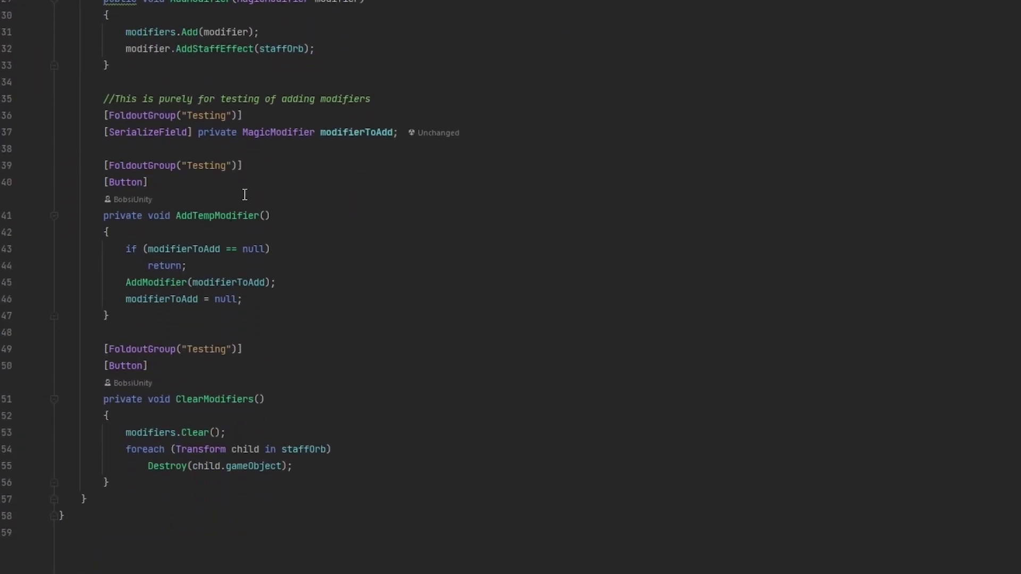
{"action": "left_click_drag", "start_coordinate": [150, 315], "coordinate": [113, 216]}
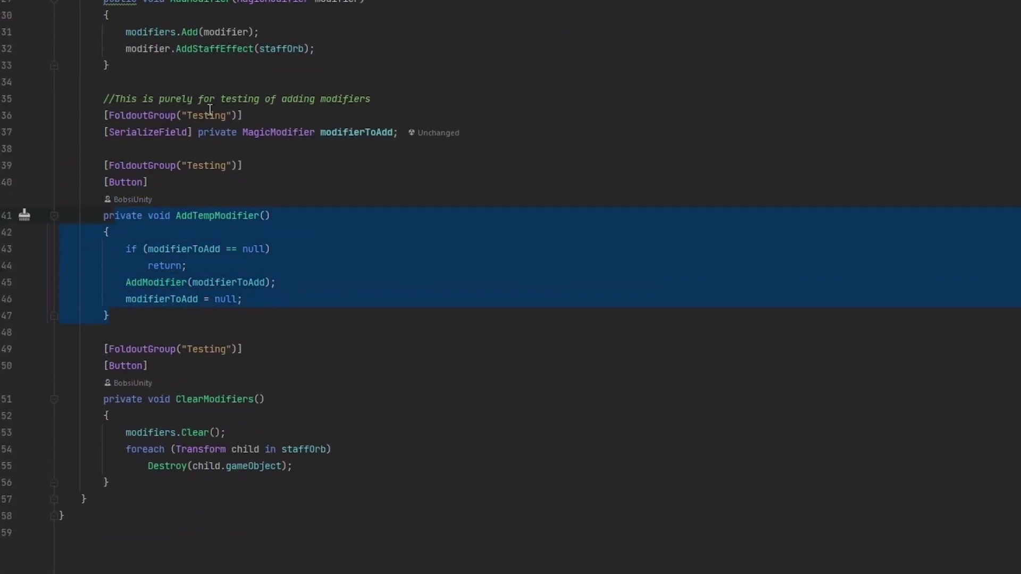
{"action": "left_click_drag", "start_coordinate": [146, 479], "coordinate": [115, 282]}
{"action": "left_click", "coordinate": [372, 269]}
{"action": "scroll", "coordinate": [358, 274], "scroll_direction": "up", "scroll_amount": 4}
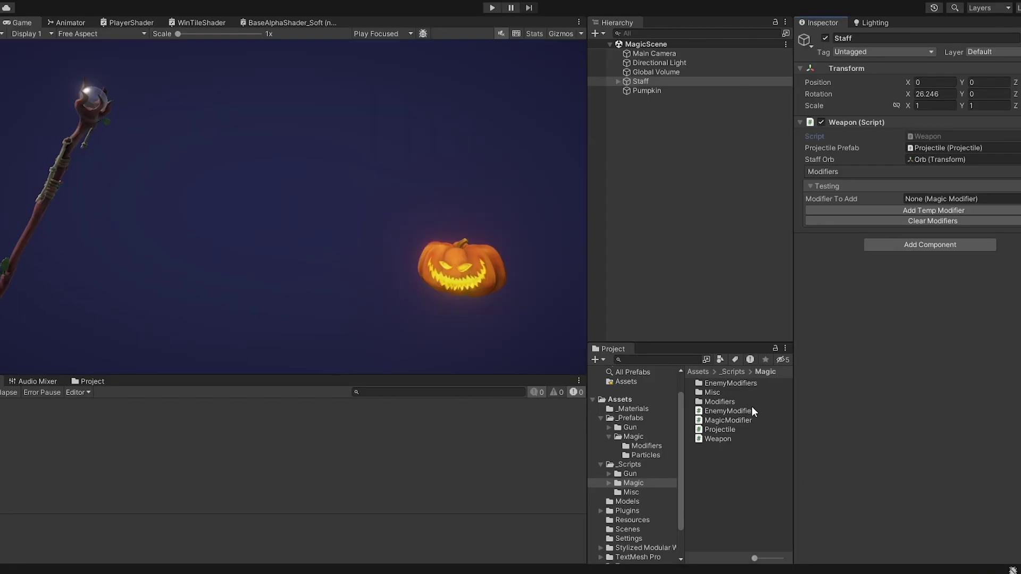
Step: Open the MagicModifier script from the Scripts/Magic folder and examine its abstract class declaration and the documented Attach method
{"action": "double_click", "coordinate": [742, 421]}
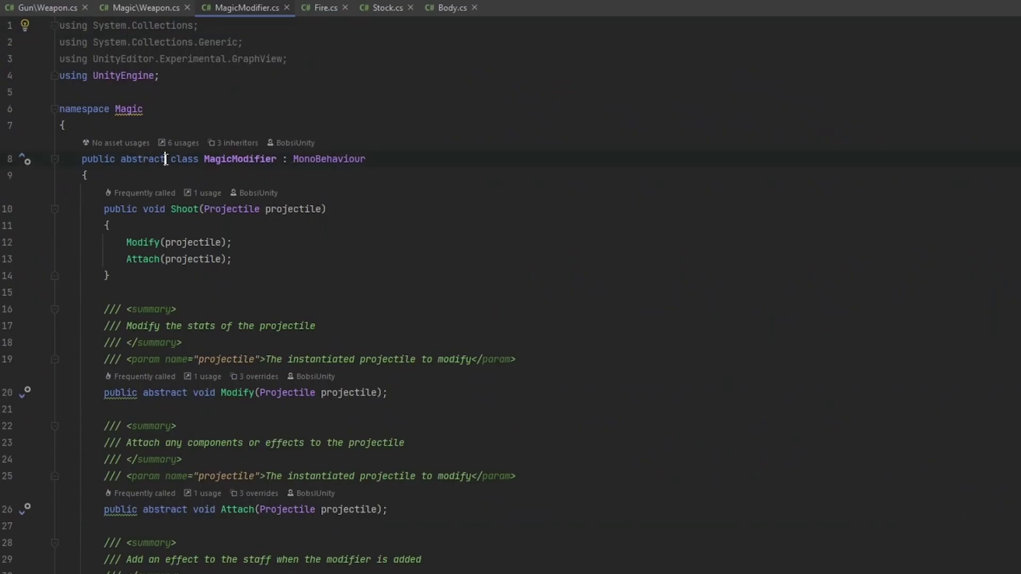
{"action": "left_click_drag", "start_coordinate": [165, 159], "coordinate": [122, 159]}
{"action": "scroll", "coordinate": [283, 214], "scroll_direction": "down", "scroll_amount": 3}
{"action": "left_click_drag", "start_coordinate": [547, 329], "coordinate": [114, 283]}
{"action": "left_click", "coordinate": [478, 379]}
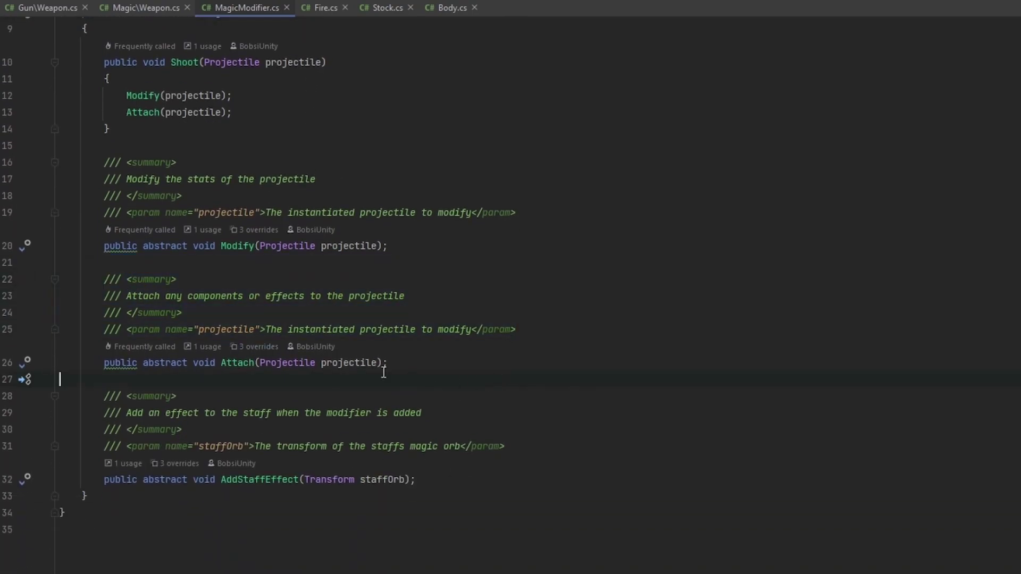
Step: Open the Fire modifier from MagicModifier's inheritors and examine how its Modify override changes the projectile's base damage and speed
{"action": "scroll", "coordinate": [285, 217], "scroll_direction": "up", "scroll_amount": 2}
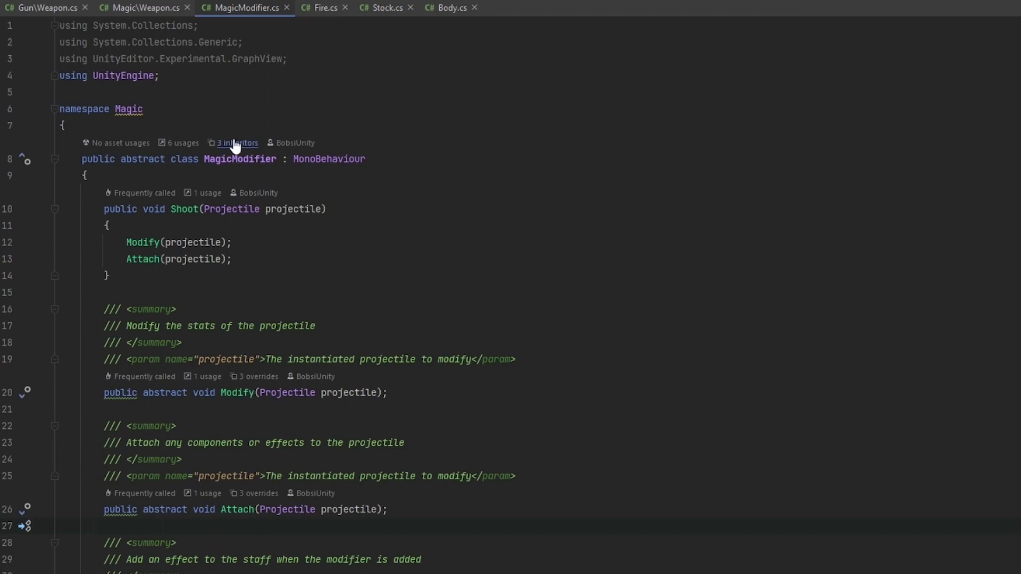
{"action": "left_click", "coordinate": [236, 93]}
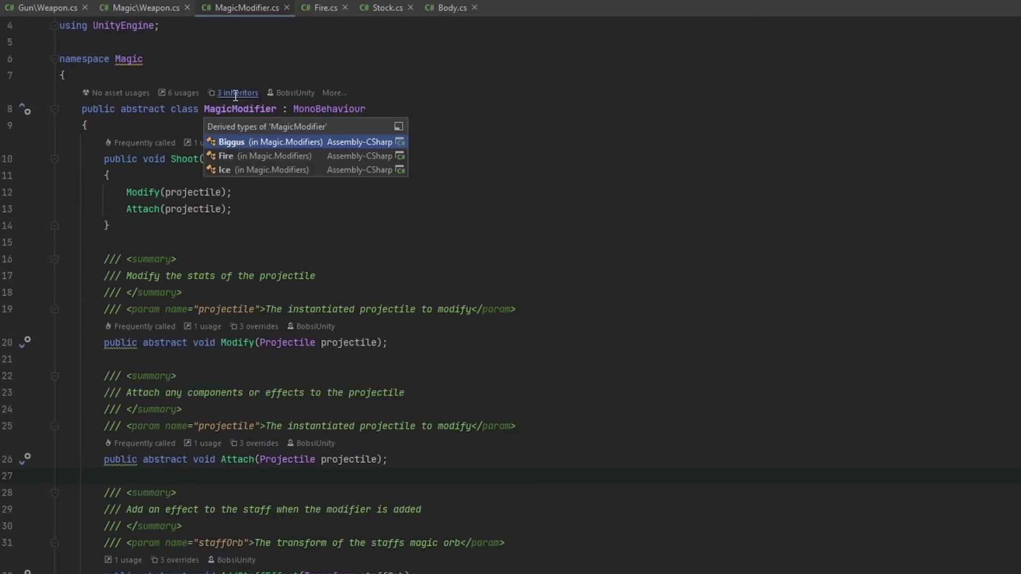
{"action": "left_click", "coordinate": [236, 155]}
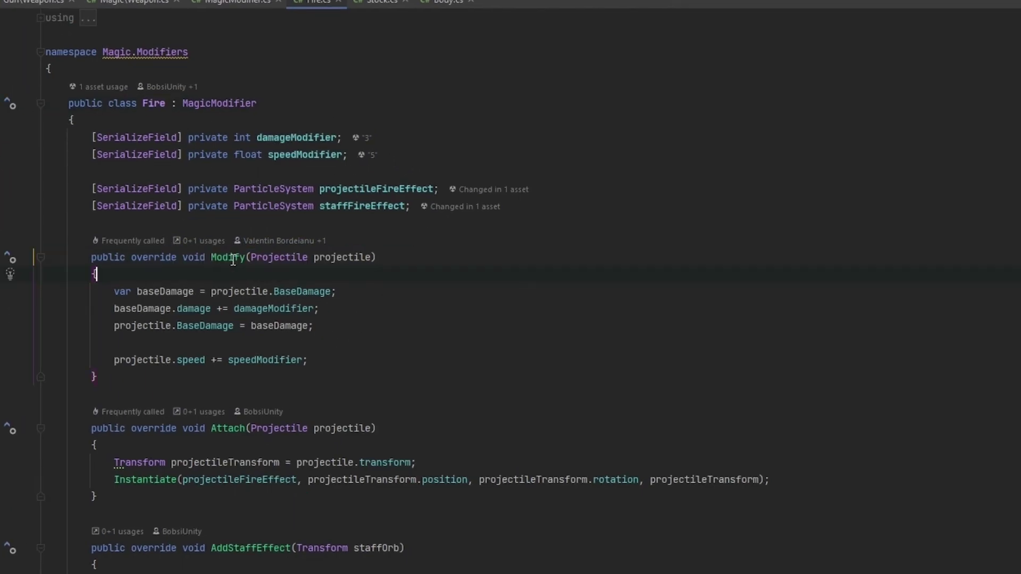
{"action": "mouse_move", "coordinate": [240, 261]}
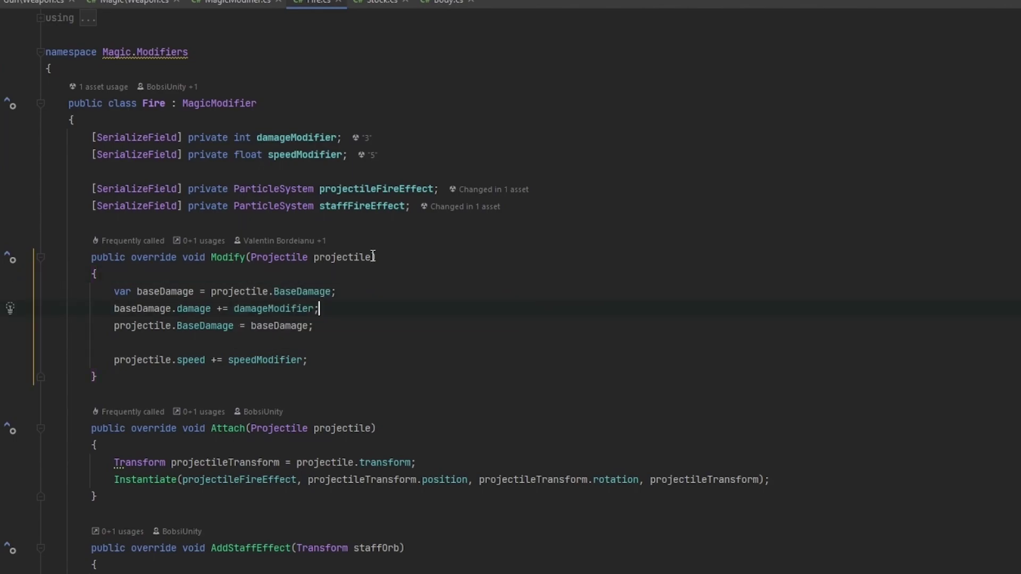
{"action": "left_click_drag", "start_coordinate": [371, 257], "coordinate": [314, 258]}
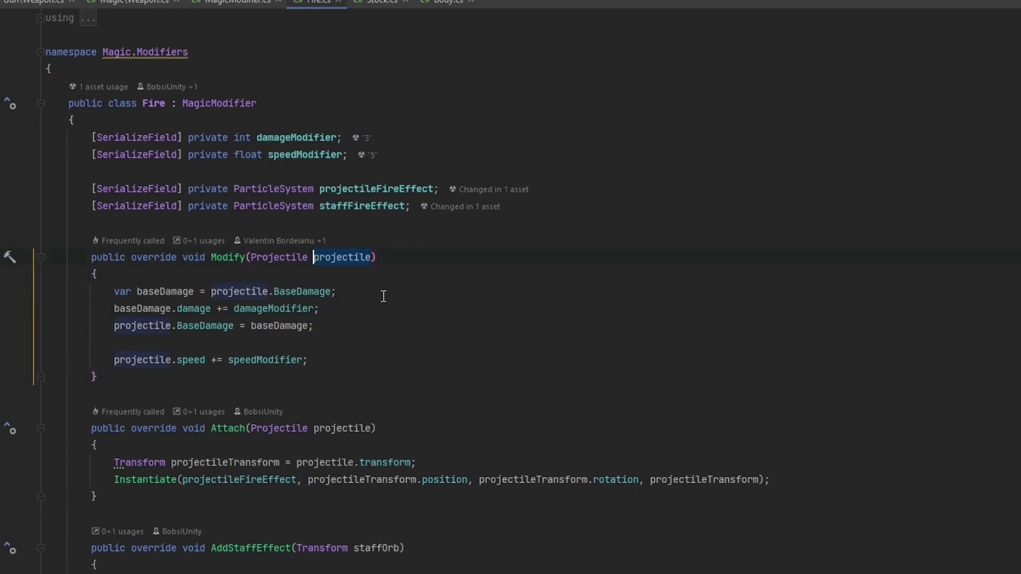
{"action": "left_click_drag", "start_coordinate": [336, 291], "coordinate": [118, 294]}
{"action": "left_click_drag", "start_coordinate": [331, 330], "coordinate": [114, 325]}
{"action": "left_click_drag", "start_coordinate": [308, 360], "coordinate": [125, 363]}
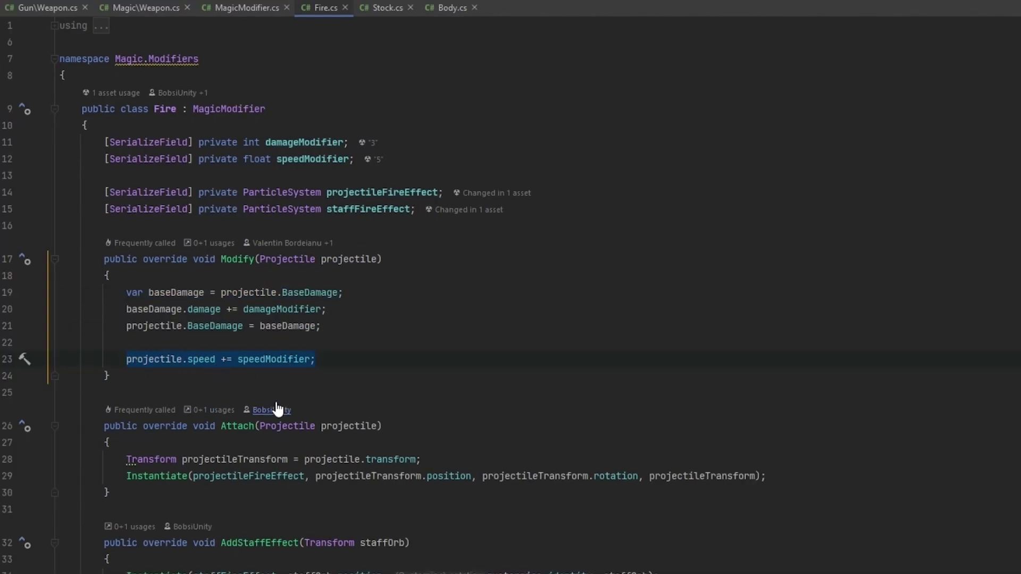
Step: Examine the Attach and AddStaffEffect overrides in Fire.cs, including the documentation of Attach
{"action": "scroll", "coordinate": [282, 409], "scroll_direction": "down", "scroll_amount": 1}
{"action": "mouse_move", "coordinate": [242, 380]}
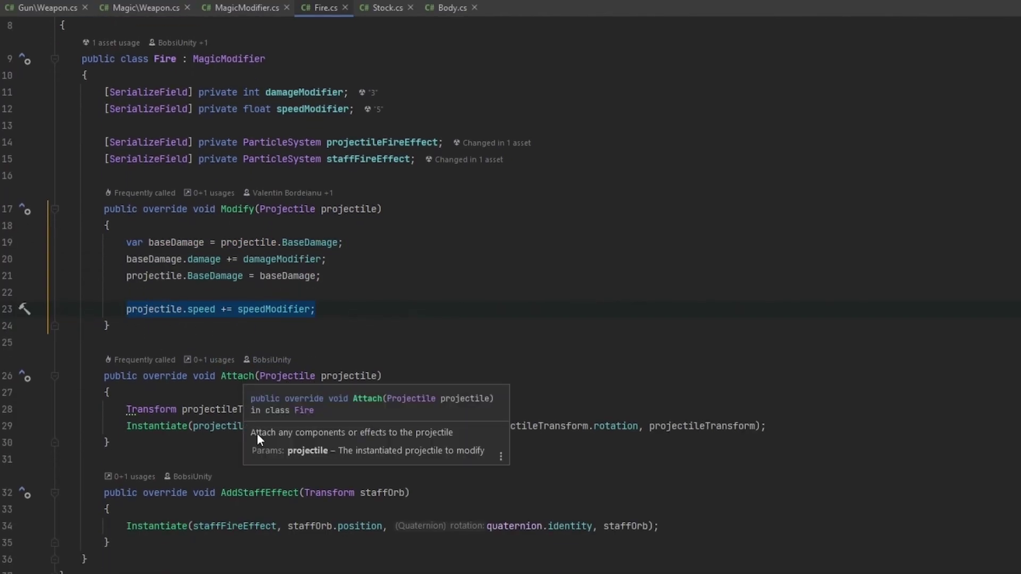
{"action": "left_click", "coordinate": [548, 383]}
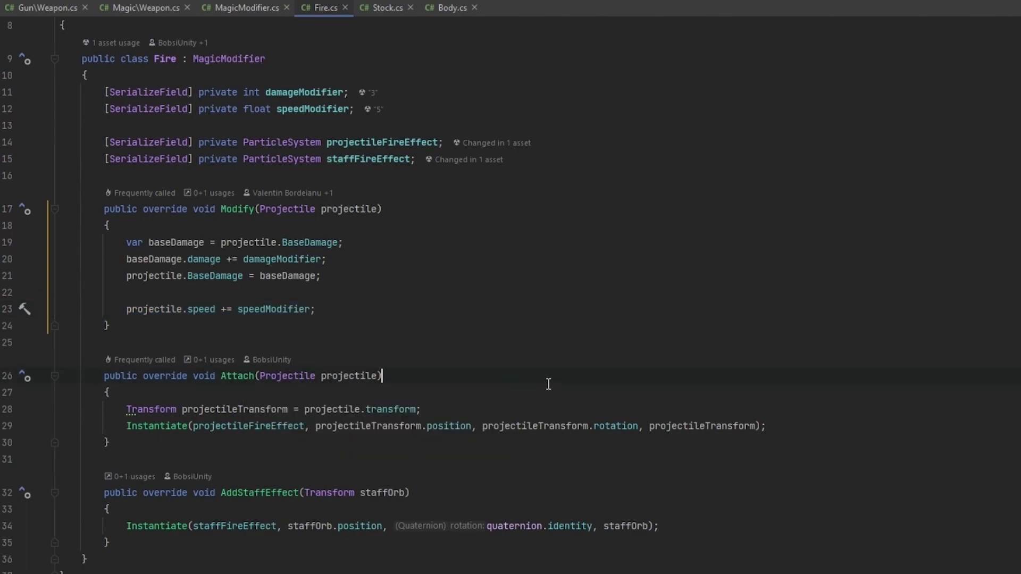
{"action": "mouse_move", "coordinate": [275, 488]}
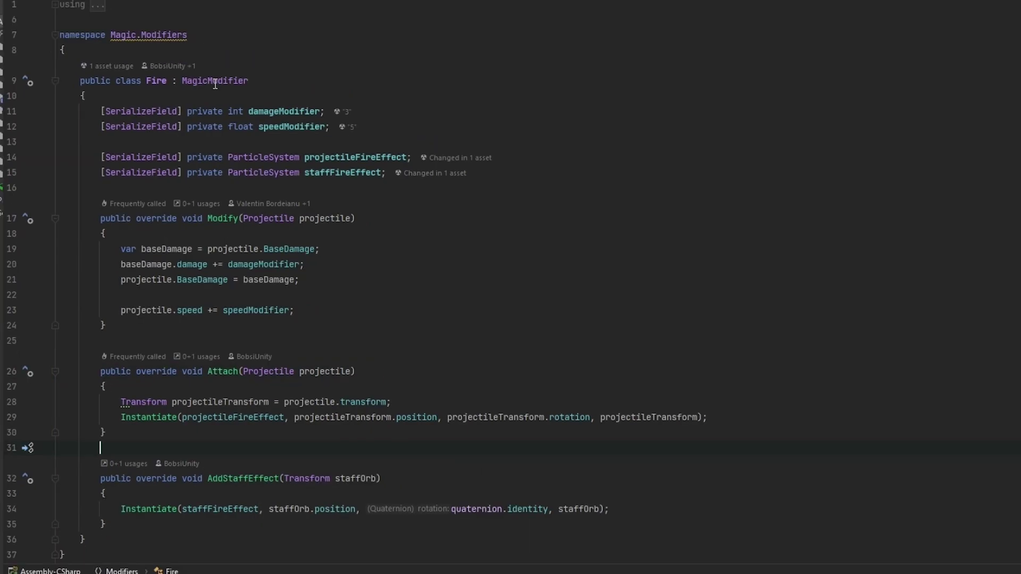
Step: Go to the MagicModifier base class, open its derived Ice class, and examine the Attach and AddStaffEffect overrides
{"action": "left_click", "coordinate": [229, 60], "text": "ctrl"}
{"action": "left_click", "coordinate": [239, 112]}
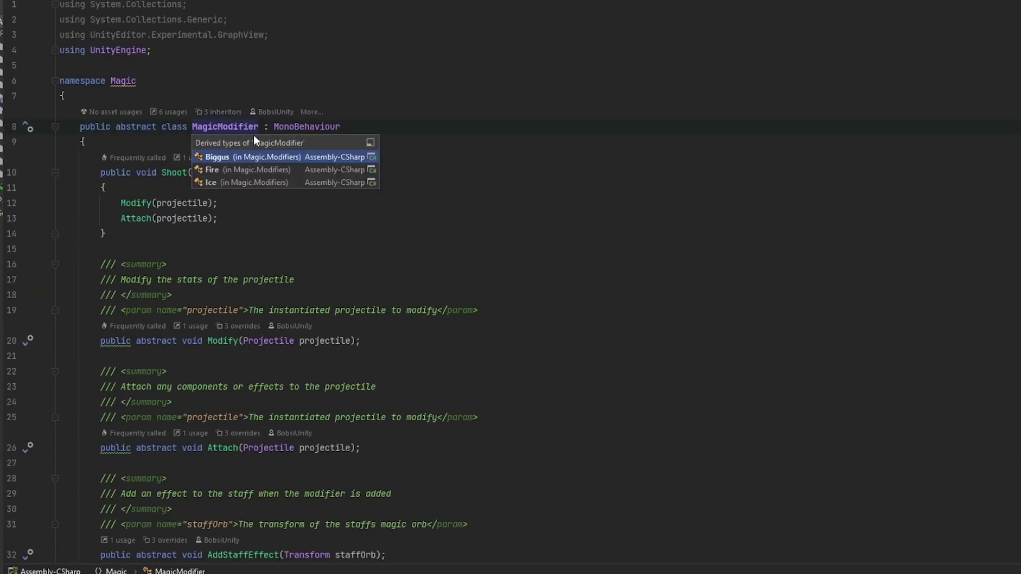
{"action": "left_click", "coordinate": [253, 182]}
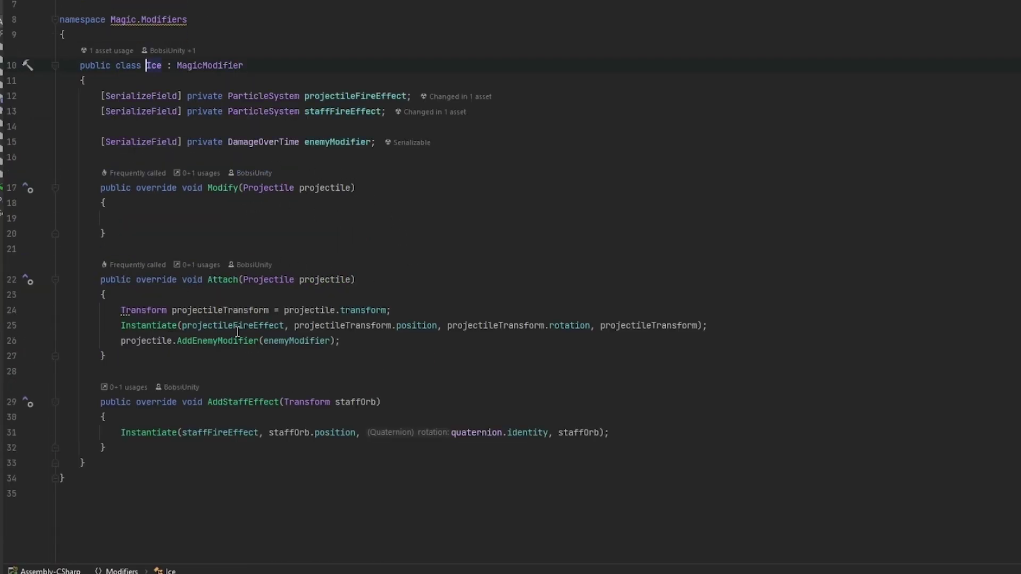
{"action": "left_click", "coordinate": [243, 279]}
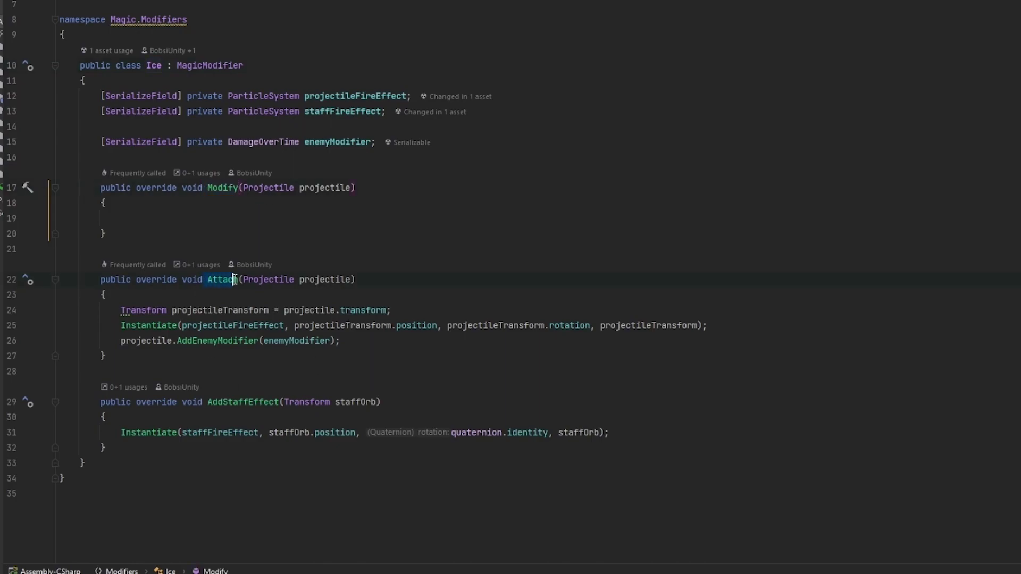
{"action": "left_click", "coordinate": [350, 402]}
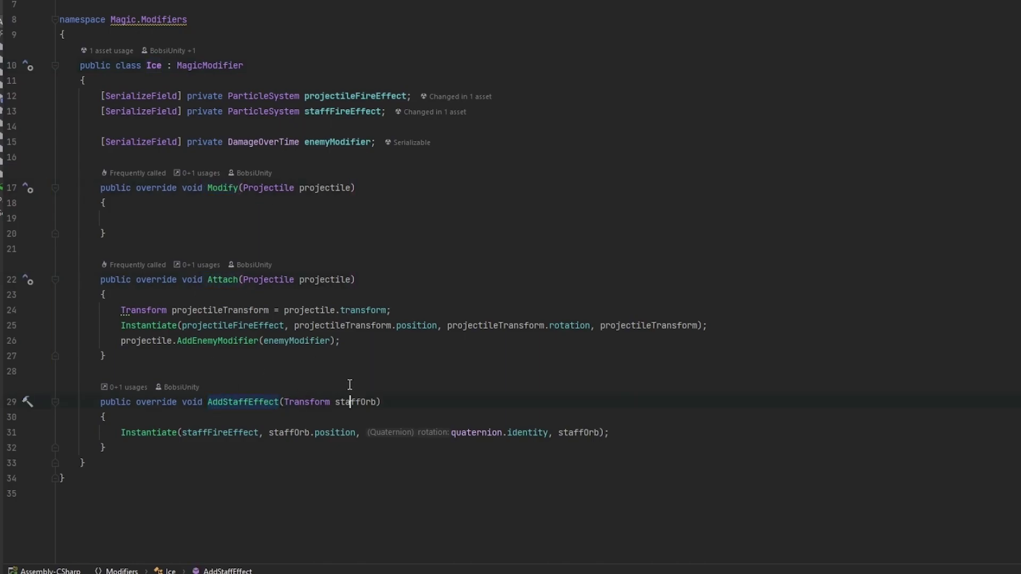
Step: Return from Ice to the MagicModifier base class and review its abstract Modify, Attach and AddStaffEffect methods
{"action": "left_click", "coordinate": [193, 66], "text": "ctrl"}
{"action": "scroll", "coordinate": [159, 239], "scroll_direction": "down", "scroll_amount": 1}
{"action": "scroll", "coordinate": [133, 258], "scroll_direction": "down", "scroll_amount": 1}
{"action": "left_click_drag", "start_coordinate": [207, 249], "coordinate": [239, 249]}
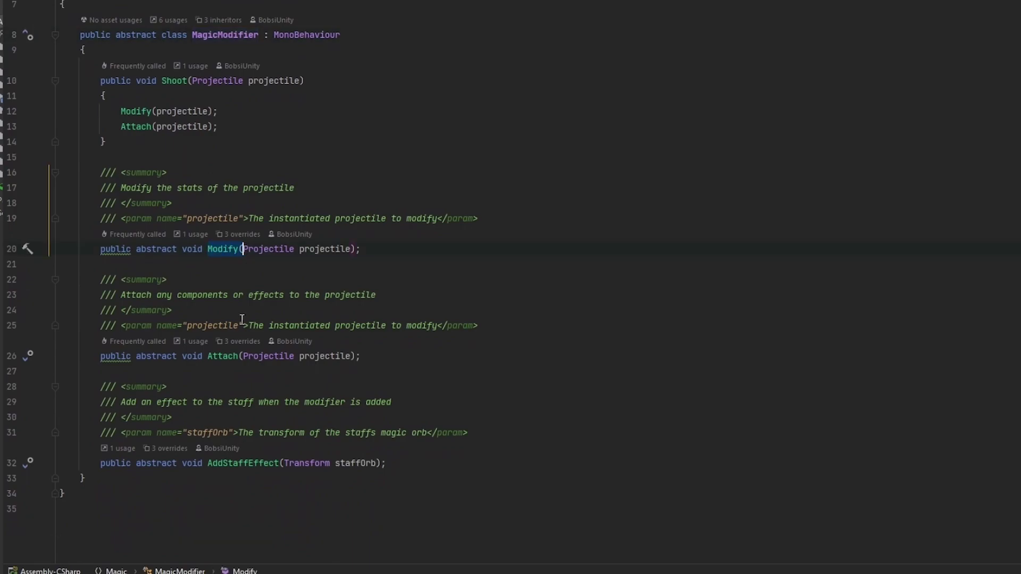
{"action": "left_click_drag", "start_coordinate": [207, 356], "coordinate": [238, 356]}
{"action": "left_click", "coordinate": [256, 475]}
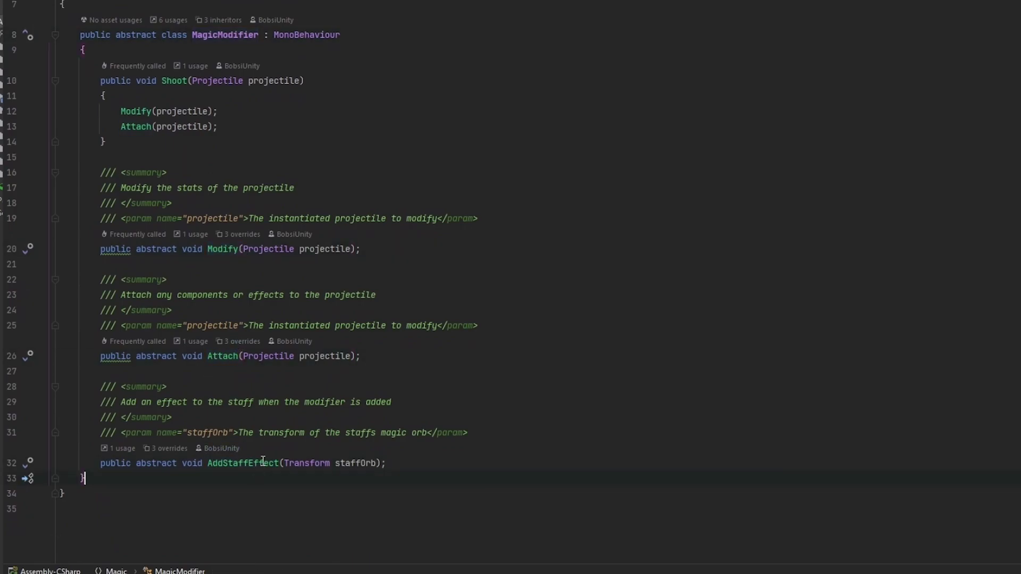
{"action": "scroll", "coordinate": [270, 461], "scroll_direction": "up", "scroll_amount": 3}
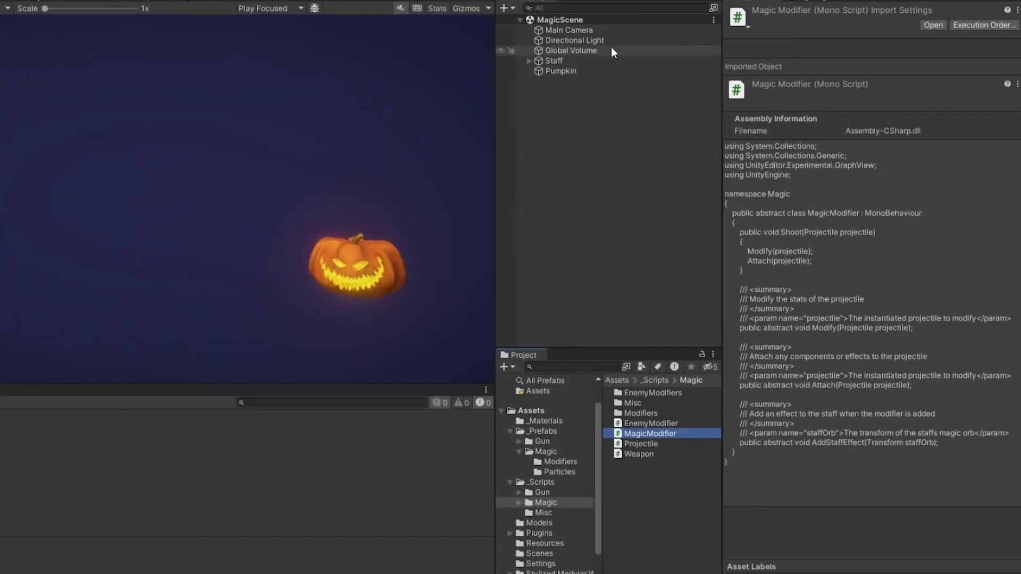
Step: Switch to Unity, select the Pumpkin in MagicScene, and open its ModifierConsumer script
{"action": "left_click", "coordinate": [610, 71]}
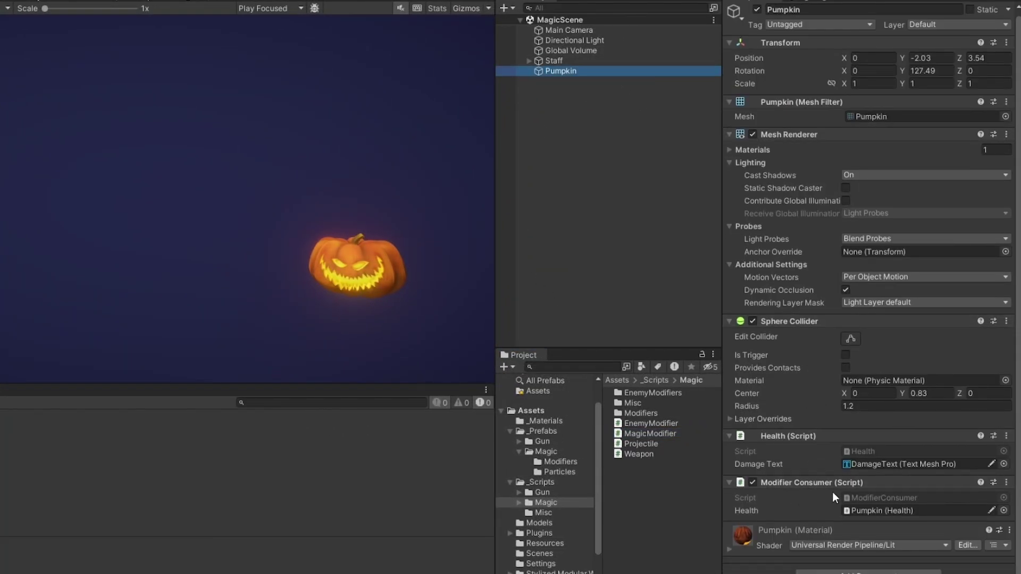
{"action": "double_click", "coordinate": [882, 497]}
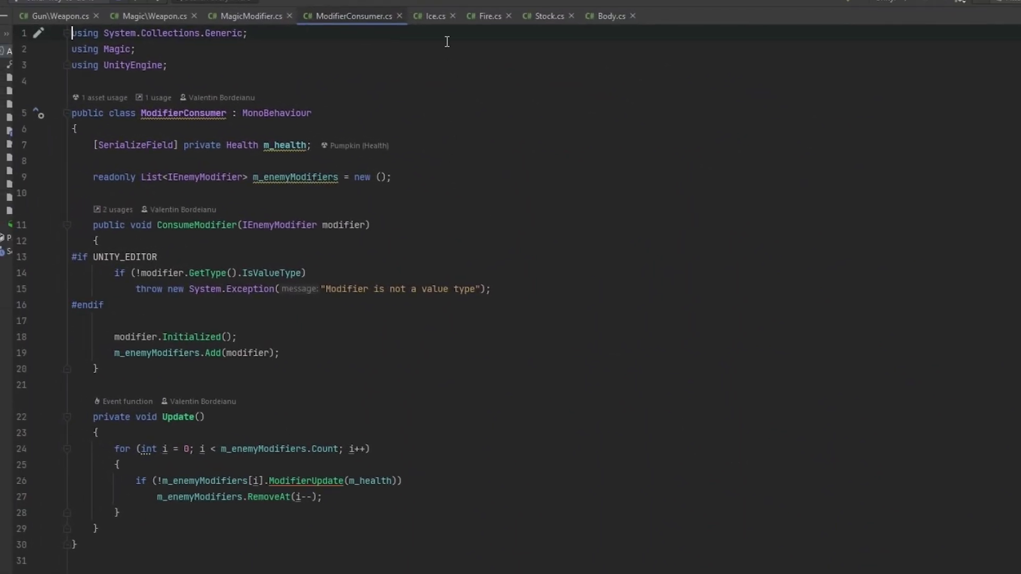
Step: Follow the AddEnemyModifier call in Ice.cs to Projectile.cs and examine the projectile's fields
{"action": "left_click", "coordinate": [432, 16]}
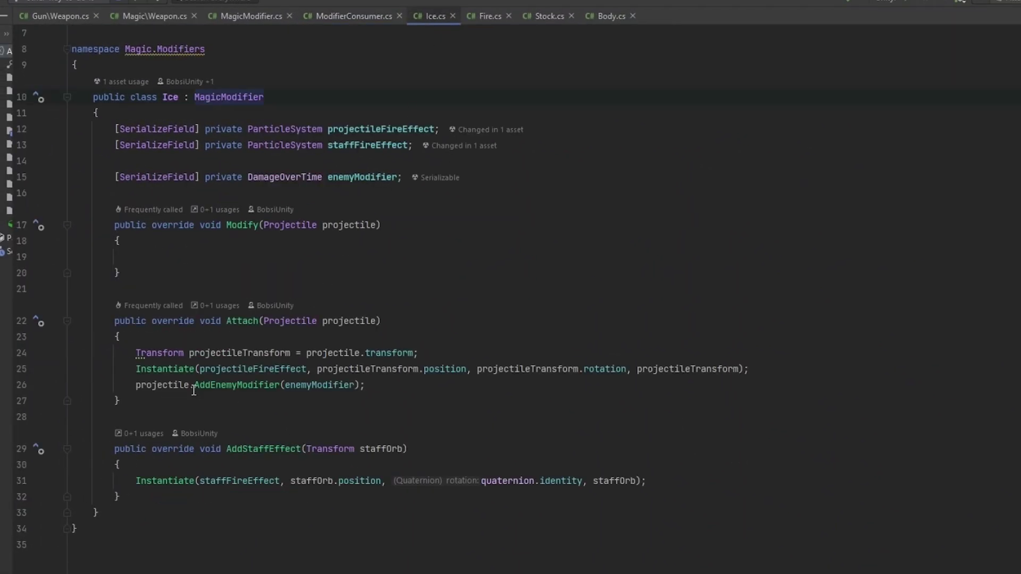
{"action": "left_click", "coordinate": [249, 390], "text": "ctrl"}
{"action": "scroll", "coordinate": [340, 372], "scroll_direction": "up", "scroll_amount": 10}
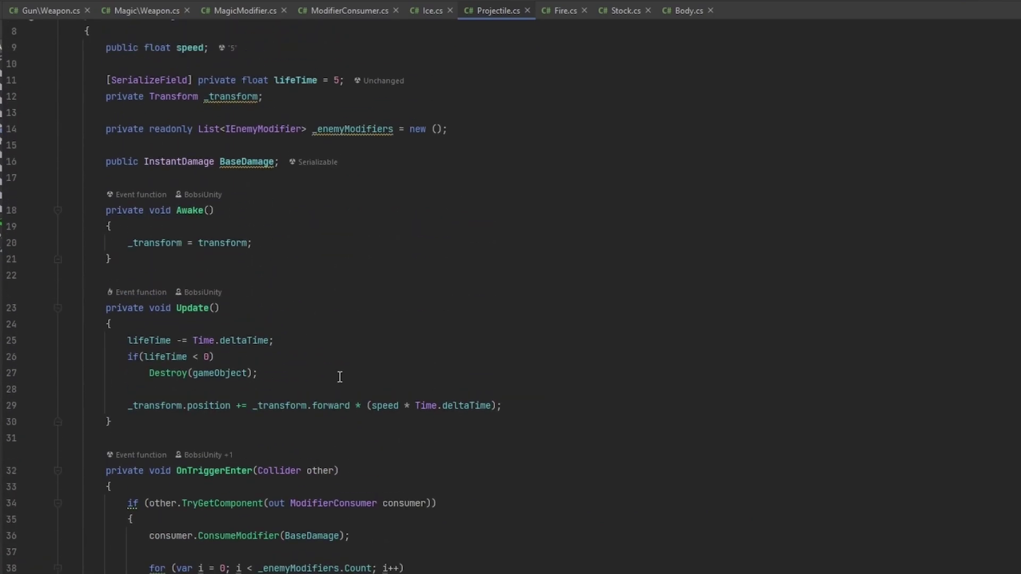
{"action": "left_click", "coordinate": [477, 226]}
{"action": "key", "text": "shift+Home"}
Step: Examine how OnTriggerEnter in Projectile.cs passes enemy modifiers to ConsumeModifier, and return to ModifierConsumer.cs
{"action": "scroll", "coordinate": [449, 218], "scroll_direction": "down", "scroll_amount": 6}
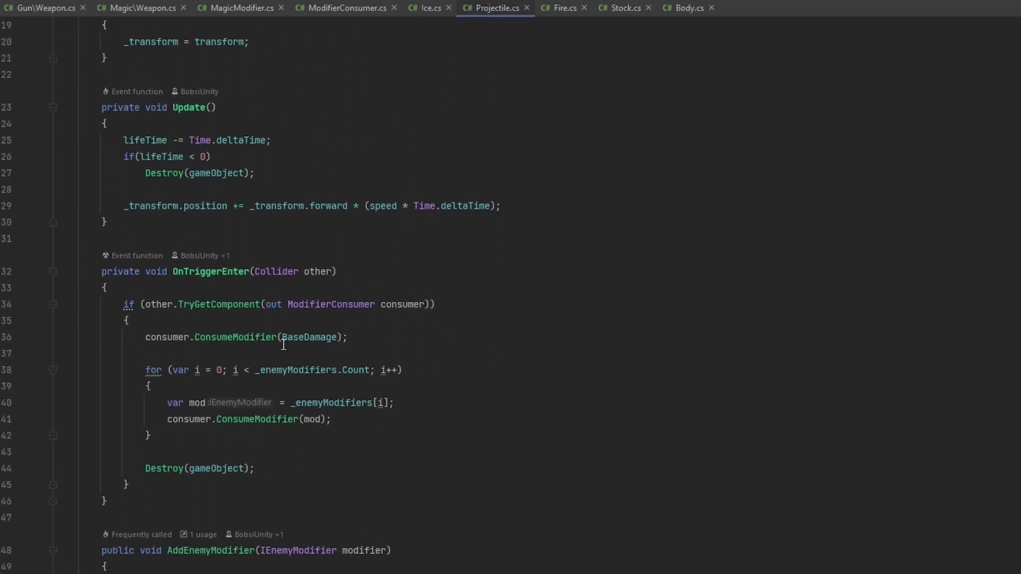
{"action": "left_click_drag", "start_coordinate": [348, 420], "coordinate": [166, 418]}
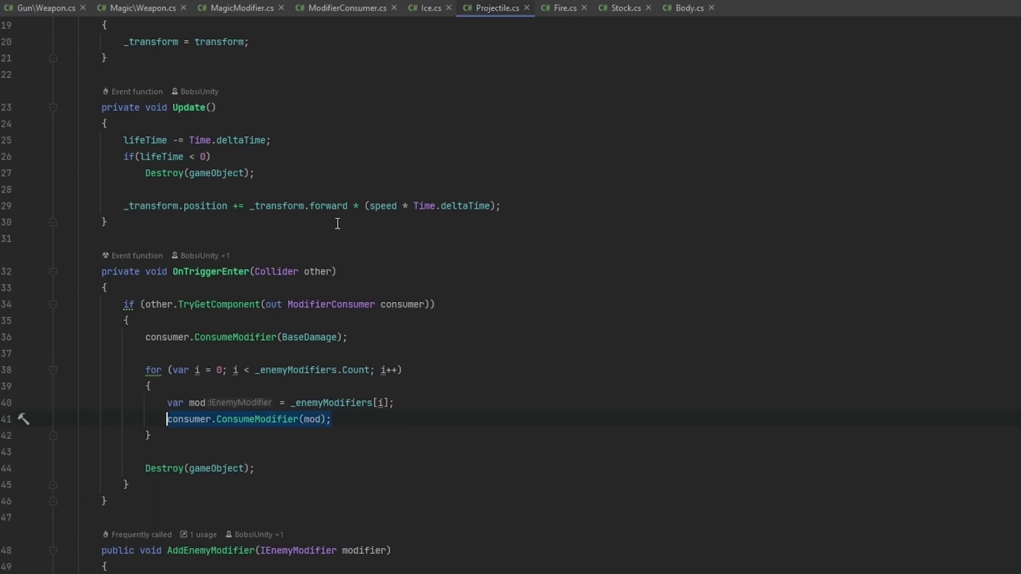
{"action": "left_click", "coordinate": [227, 419]}
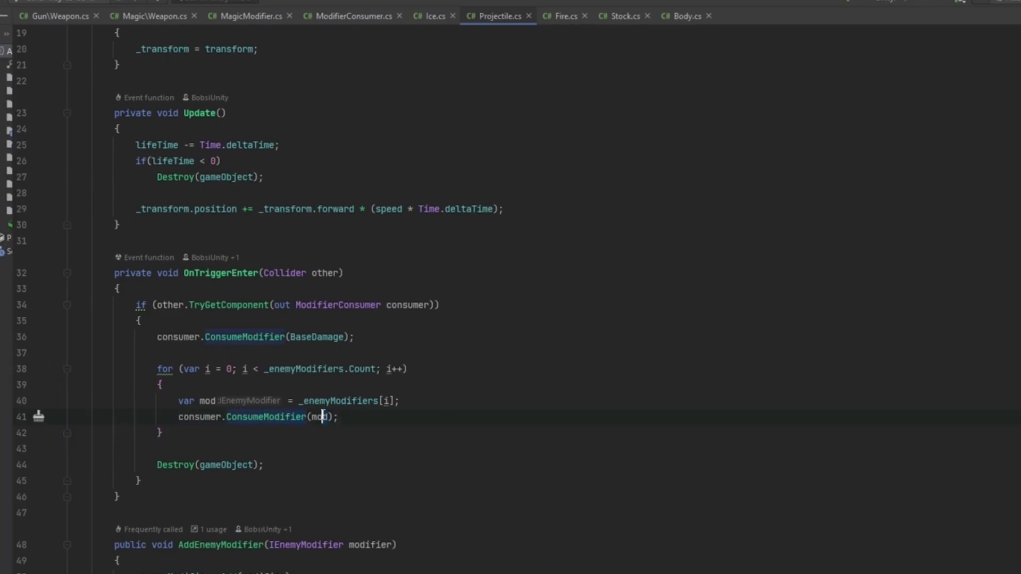
{"action": "left_click", "coordinate": [345, 417]}
{"action": "left_click", "coordinate": [343, 16]}
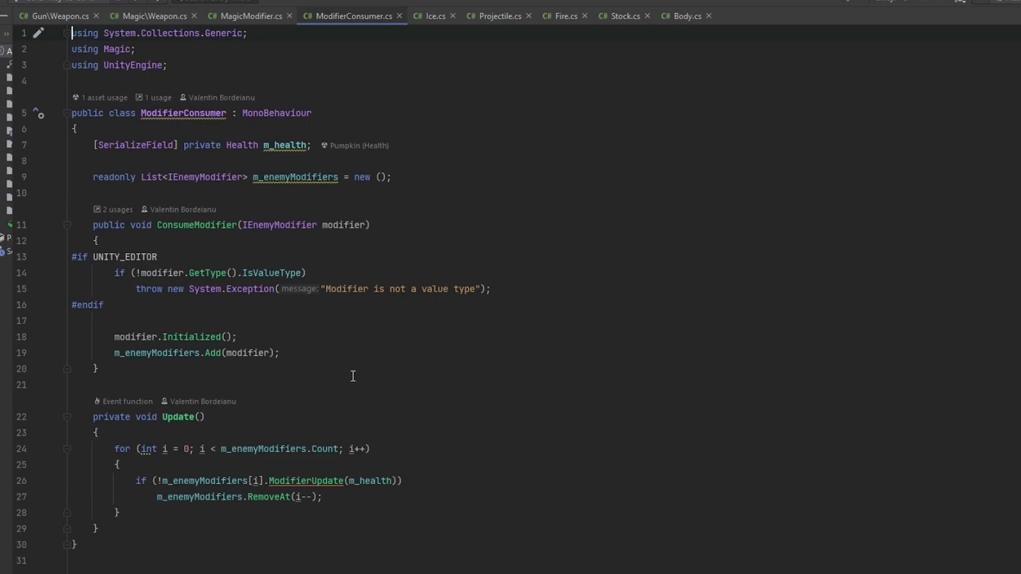
Step: Search the solution for "damage", open DamageOverTime.cs, and examine the DamageOverTime and InstantDamage structs implementing IEnemyModifier
{"action": "key", "text": "shift"}
{"action": "key", "text": "shift"}
{"action": "type", "text": "damage"}
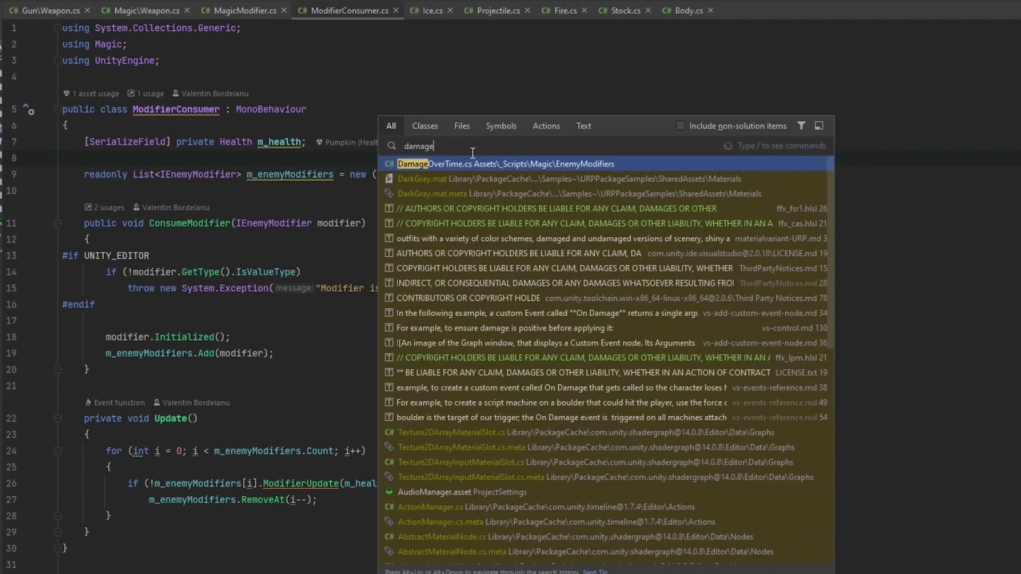
{"action": "key", "text": "Return"}
{"action": "scroll", "coordinate": [337, 68], "scroll_direction": "down", "scroll_amount": 2}
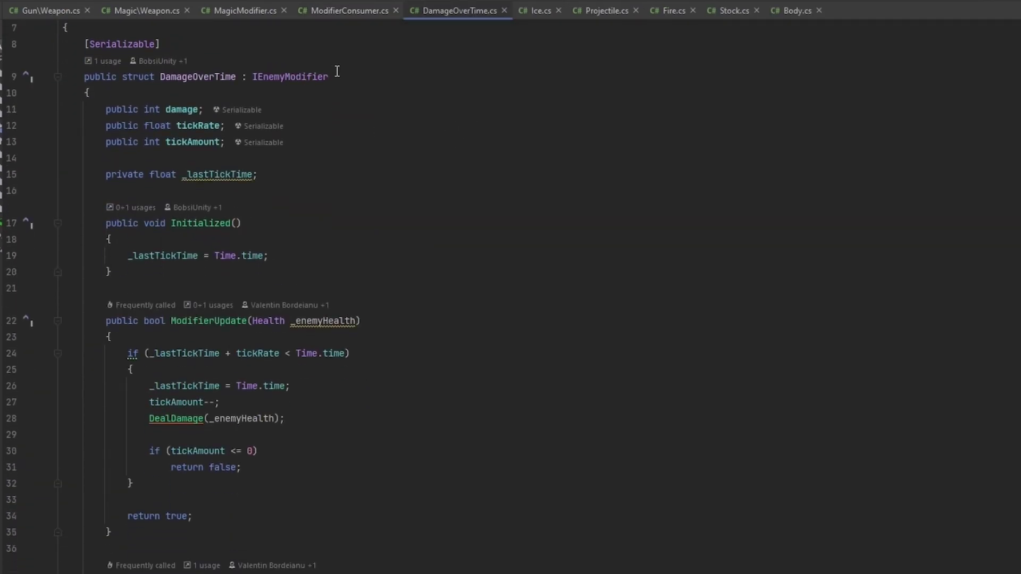
{"action": "left_click_drag", "start_coordinate": [329, 77], "coordinate": [248, 76]}
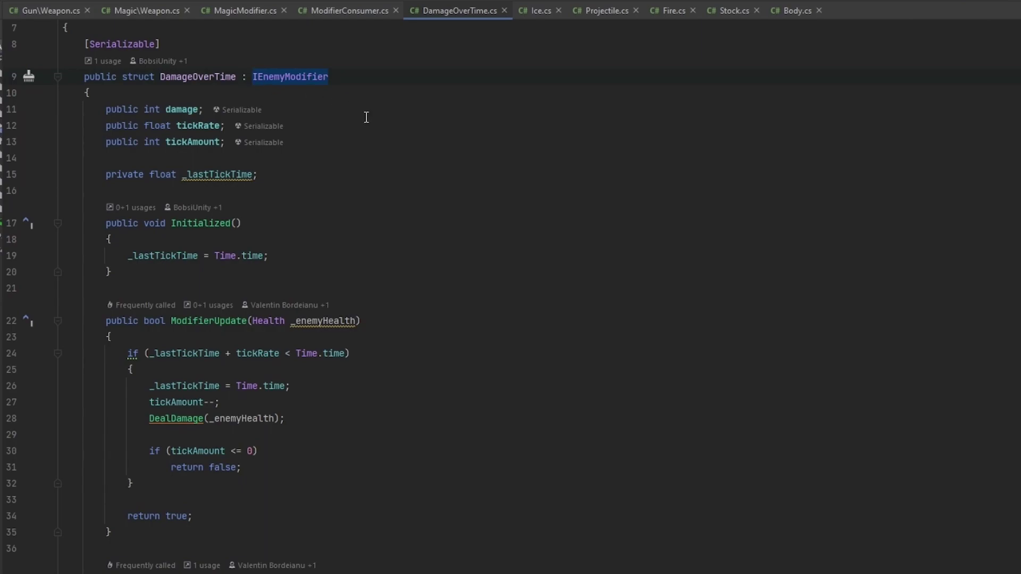
{"action": "scroll", "coordinate": [366, 117], "scroll_direction": "down", "scroll_amount": 7}
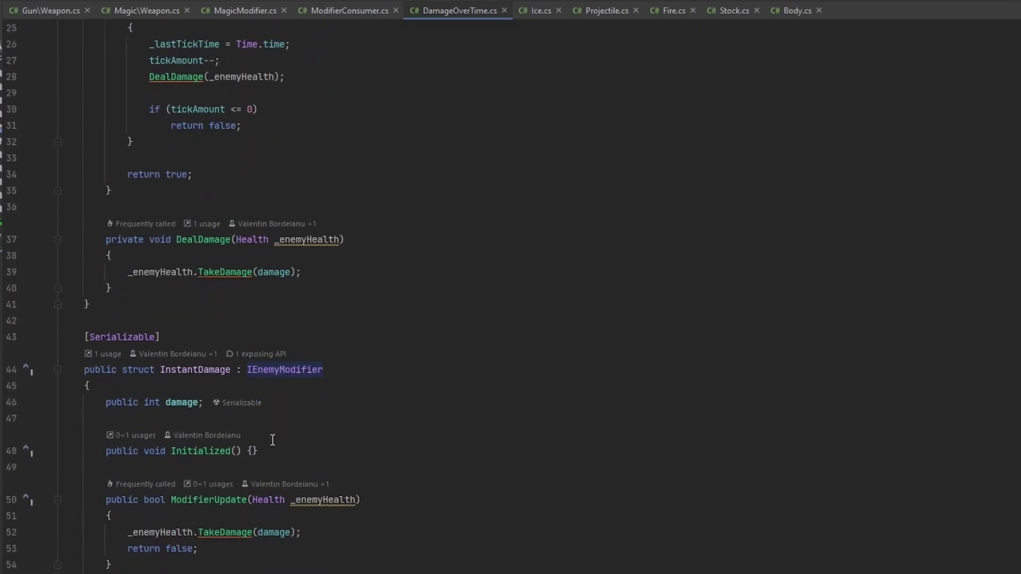